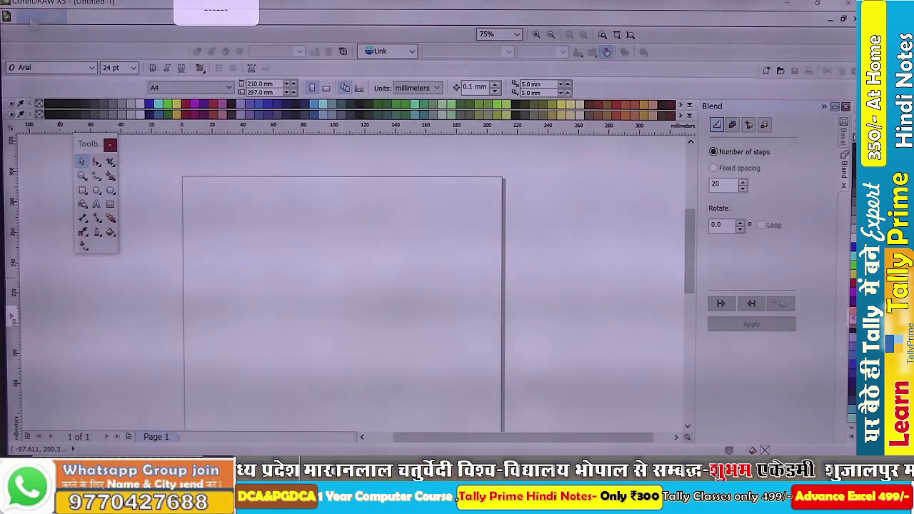
# Step: Import the insta picture from the Desktop and place it near the page's upper edge at about 110.5 x 110.4 mm
pyautogui.click(28, 17)
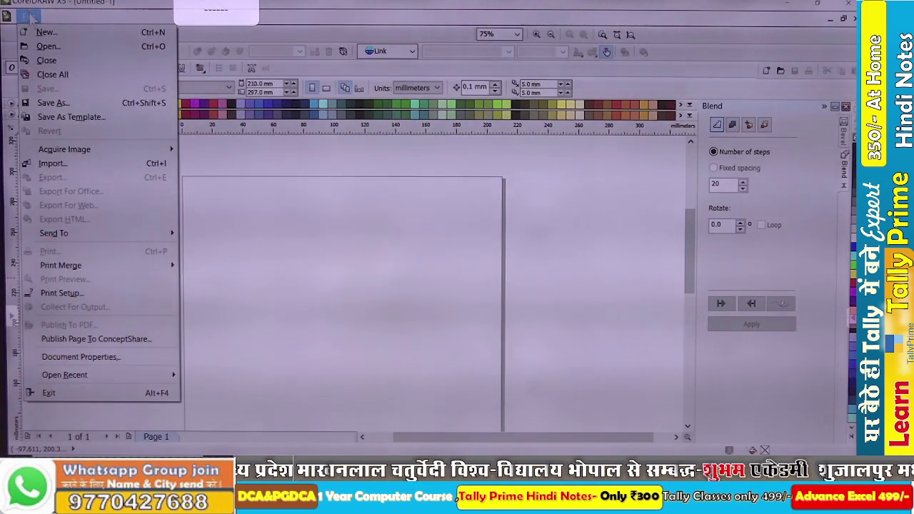
pyautogui.click(92, 165)
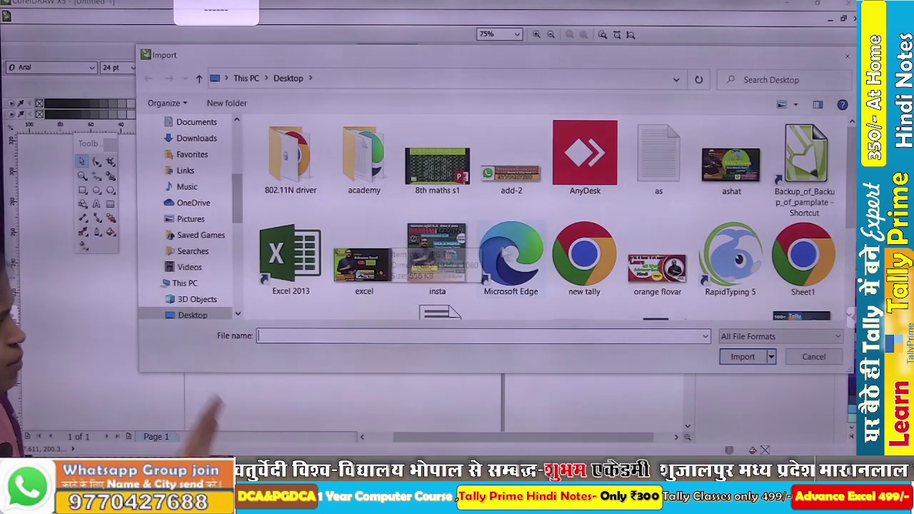
pyautogui.doubleClick(456, 235)
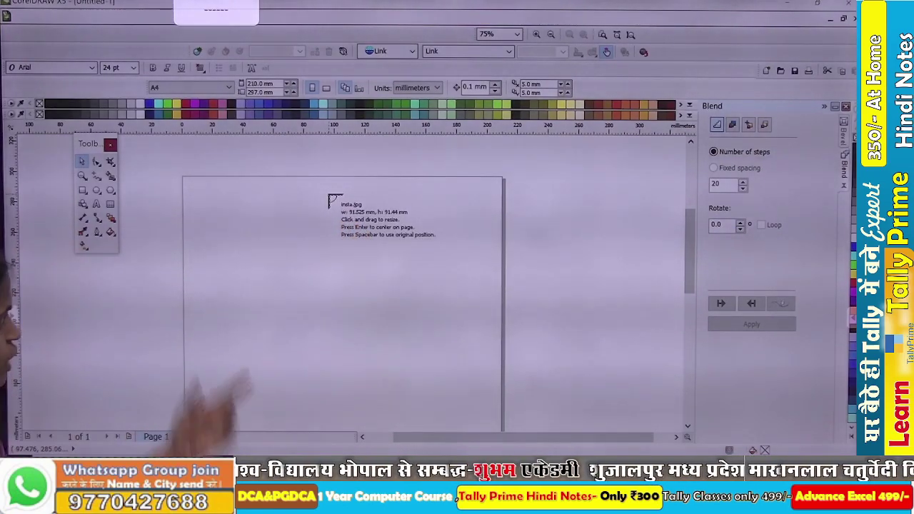
pyautogui.moveTo(235, 189); pyautogui.dragTo(541, 357)
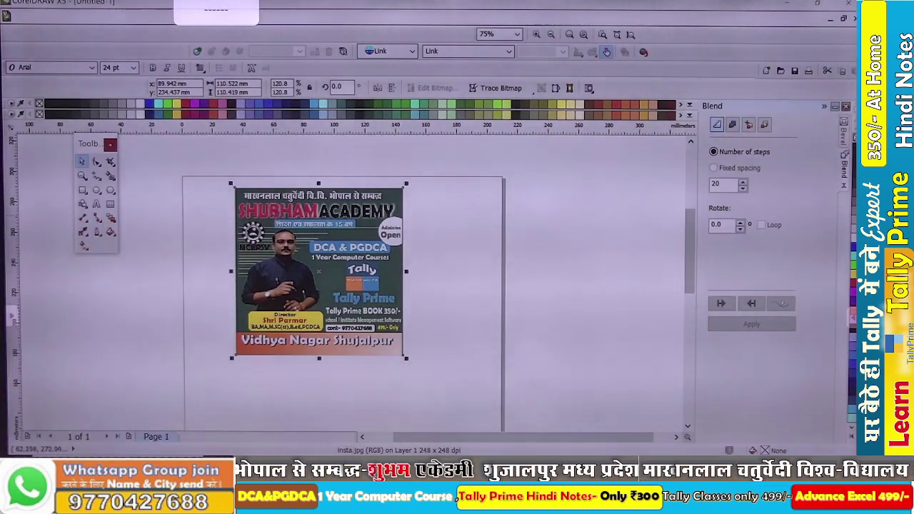
pyautogui.click(480, 243)
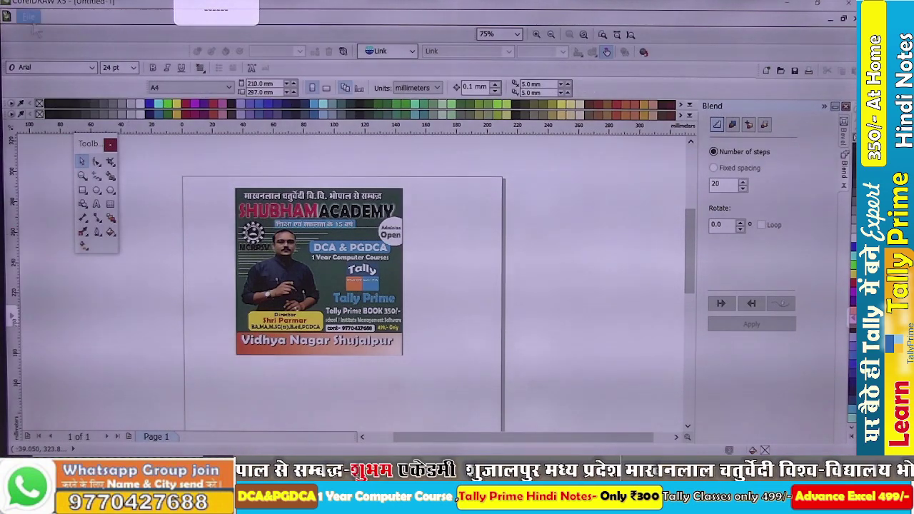
# Step: Delete the imported insta picture from the page
pyautogui.click(27, 16)
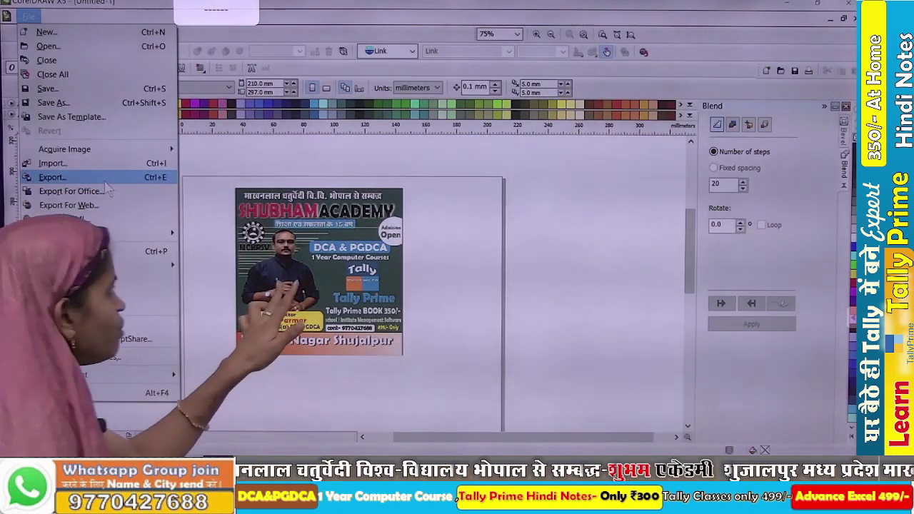
pyautogui.click(280, 293)
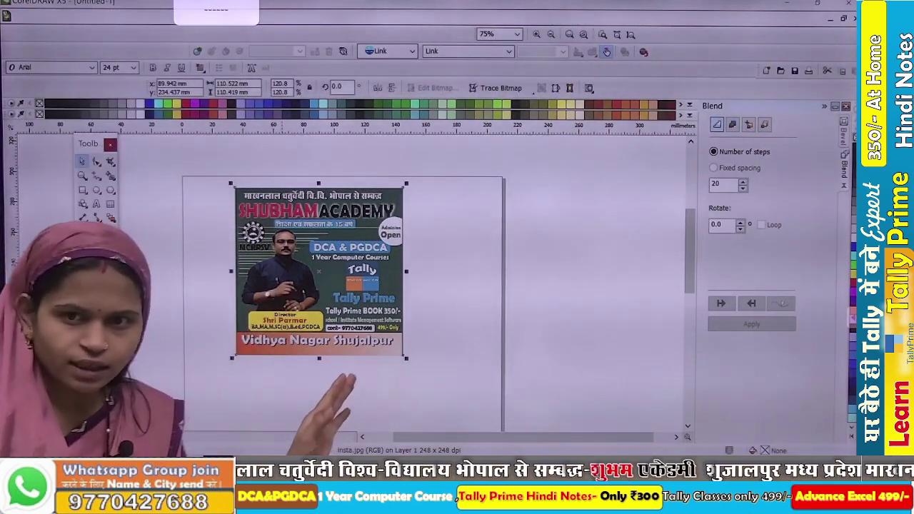
pyautogui.press('Delete')
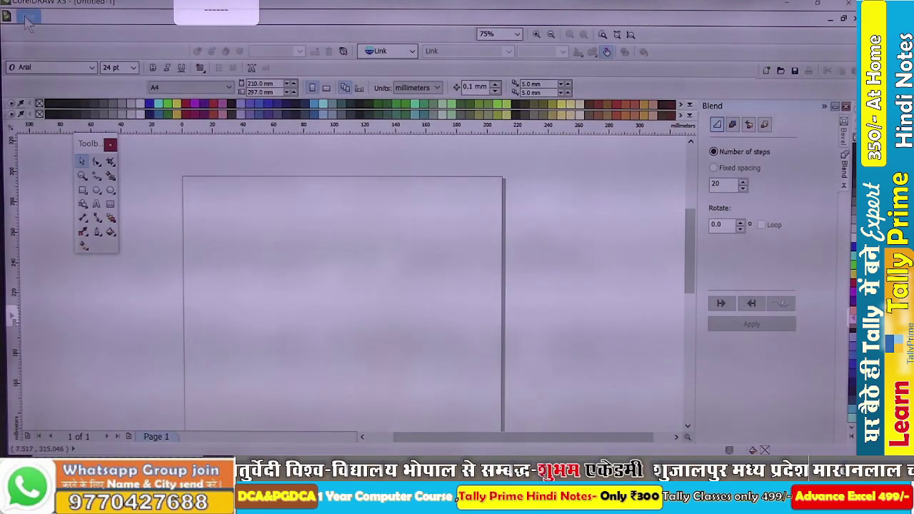
# Step: Open the recent file Backup_of_orange flovar and hide its guidelines
pyautogui.click(29, 17)
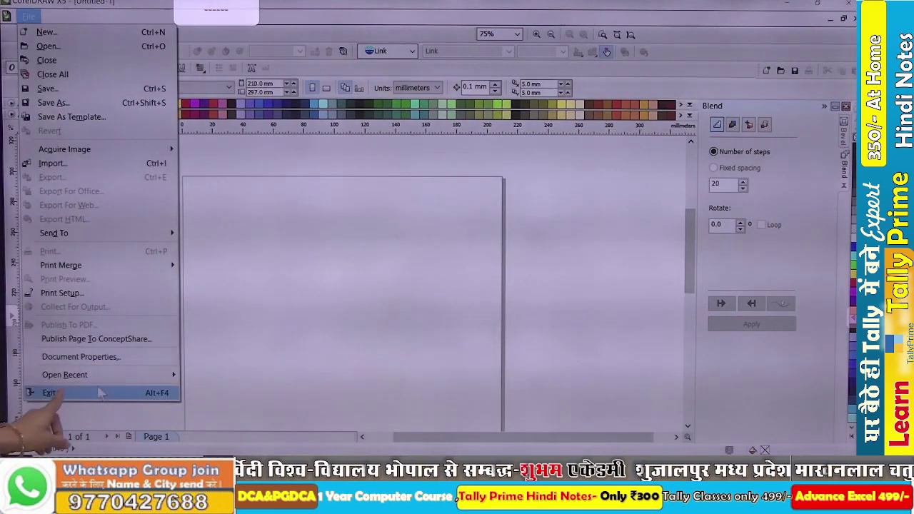
pyautogui.moveTo(91, 380)
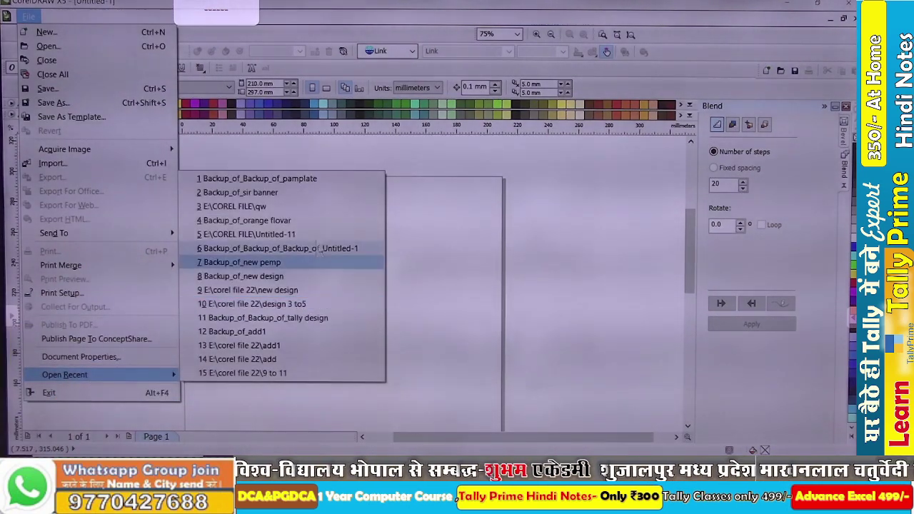
pyautogui.click(296, 216)
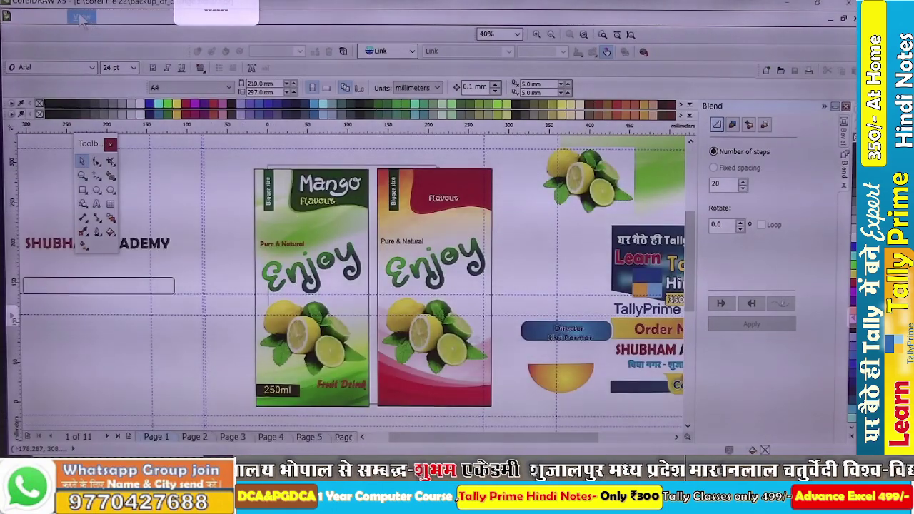
pyautogui.click(82, 17)
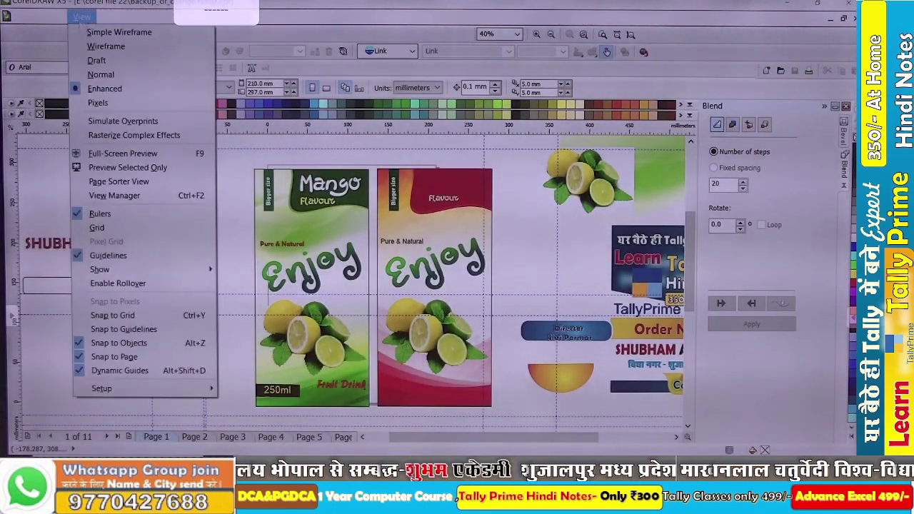
pyautogui.click(162, 261)
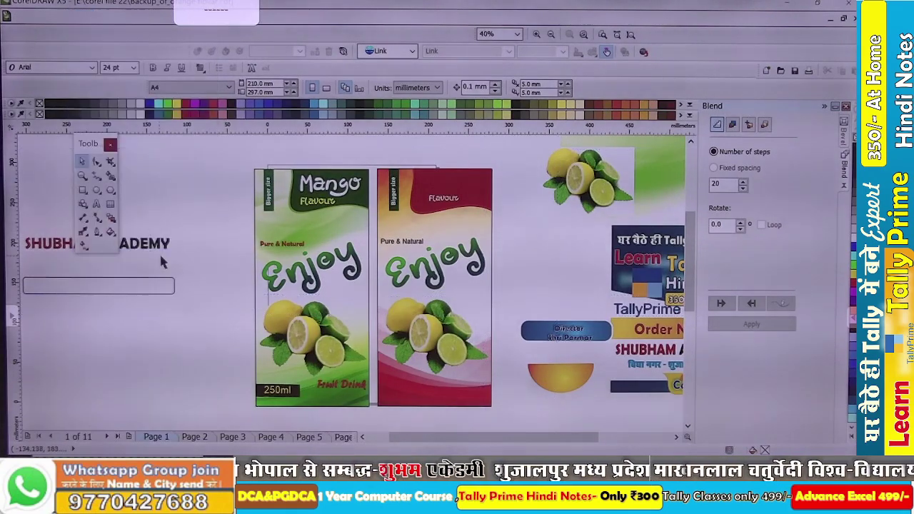
# Step: Go through the document's pages as far as page 6 and inspect its DCA,PGDCA poster up close
pyautogui.click(194, 437)
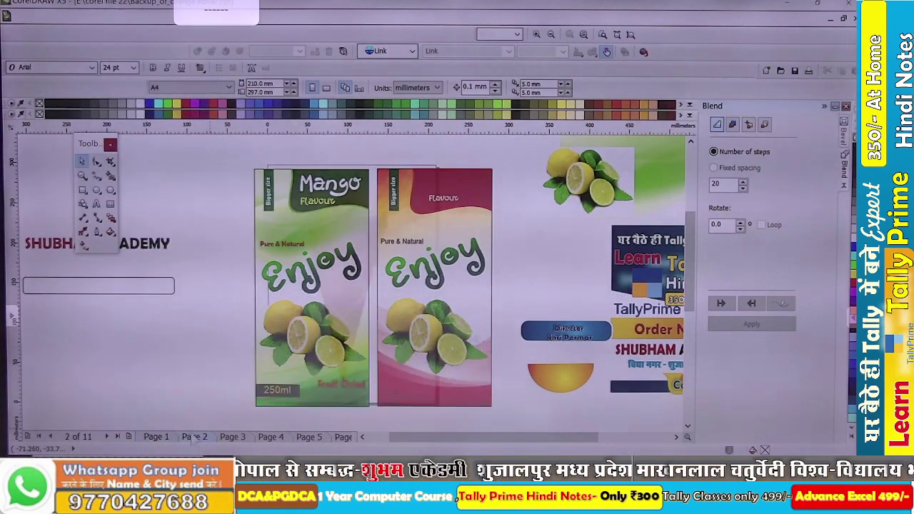
pyautogui.click(243, 436)
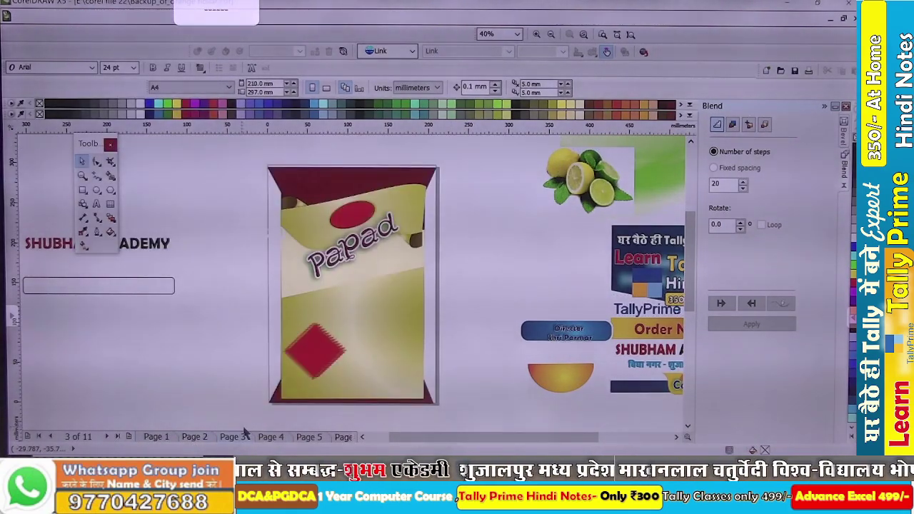
pyautogui.click(276, 439)
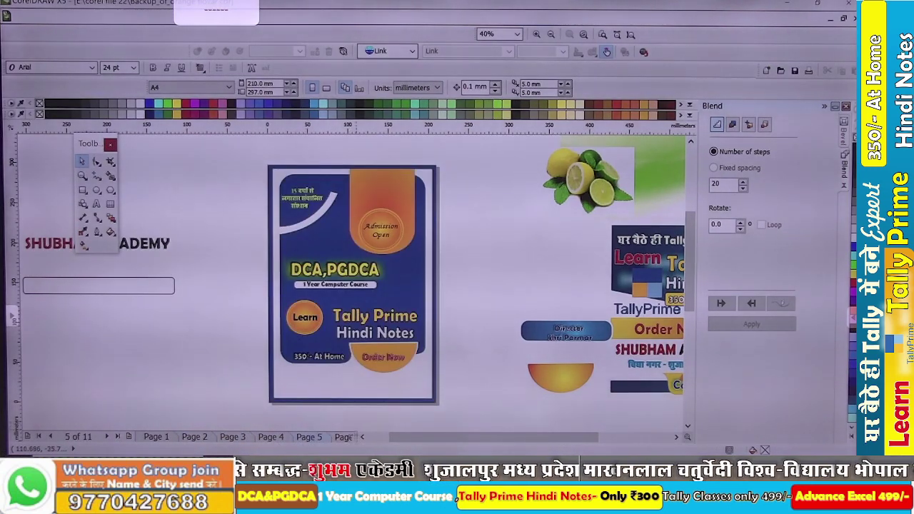
pyautogui.click(338, 438)
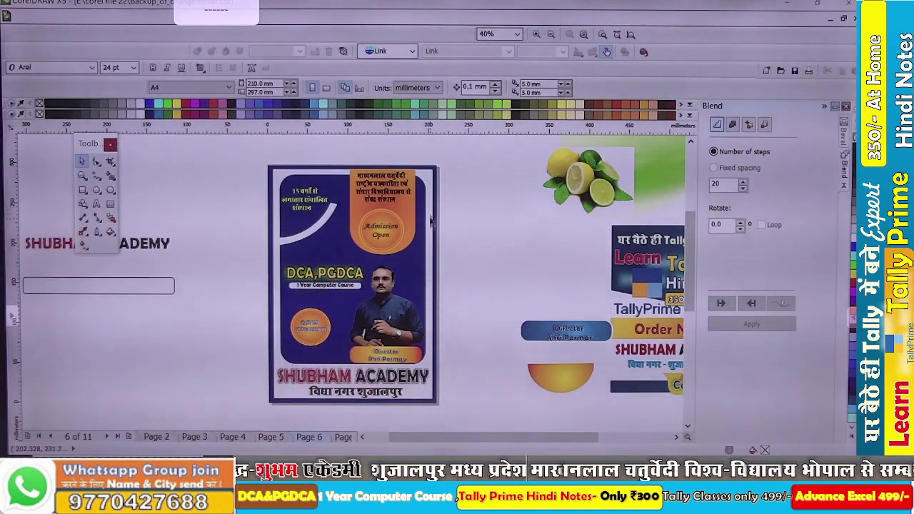
pyautogui.scroll(2, 363, 245)
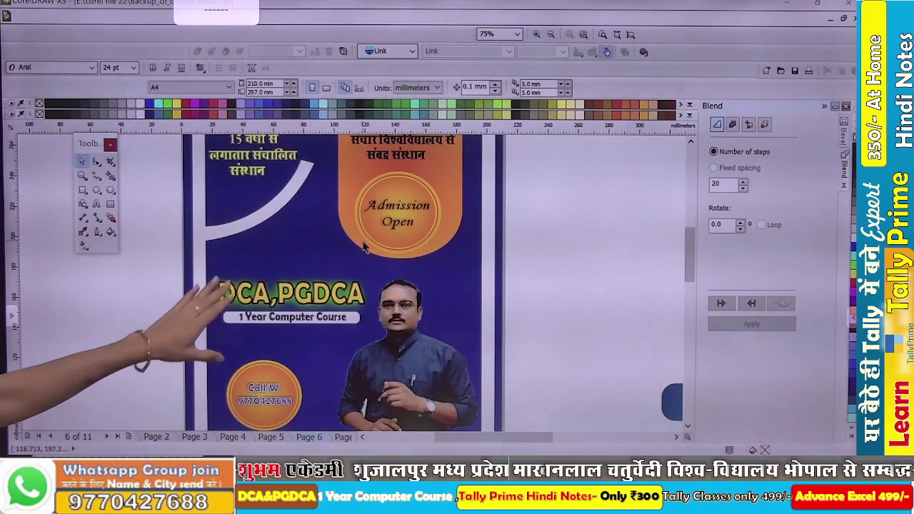
pyautogui.scroll(-2, 363, 244)
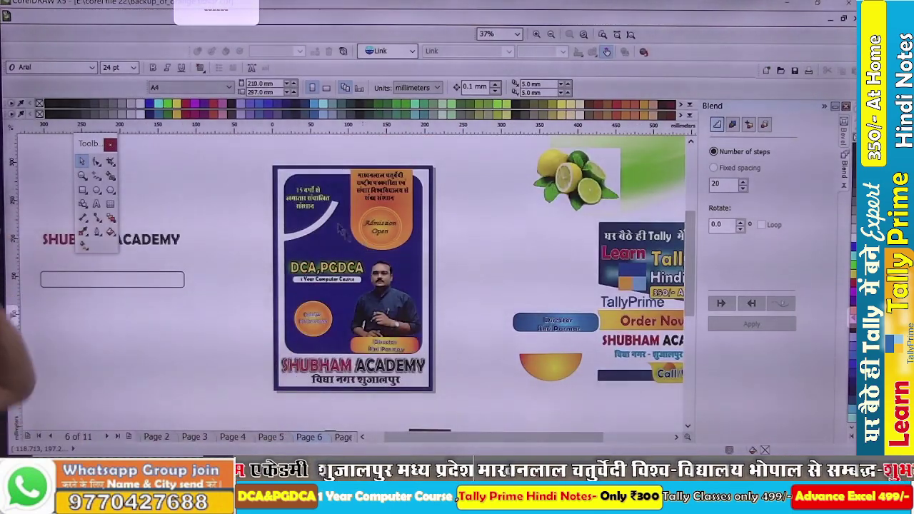
# Step: Select all the objects that make up the poster on page 6
pyautogui.moveTo(274, 187); pyautogui.dragTo(357, 285)
pyautogui.hotkey('ctrl', 'z')
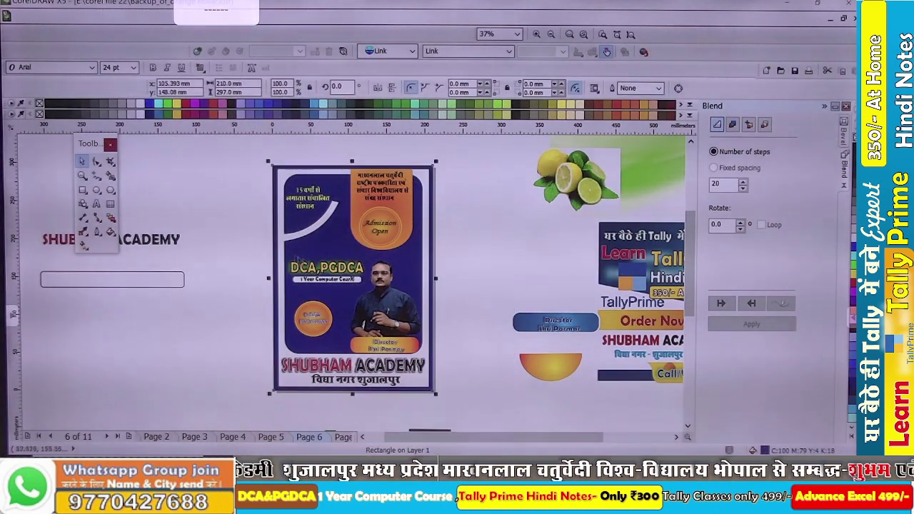
pyautogui.click(246, 219)
pyautogui.moveTo(226, 154); pyautogui.dragTo(500, 421)
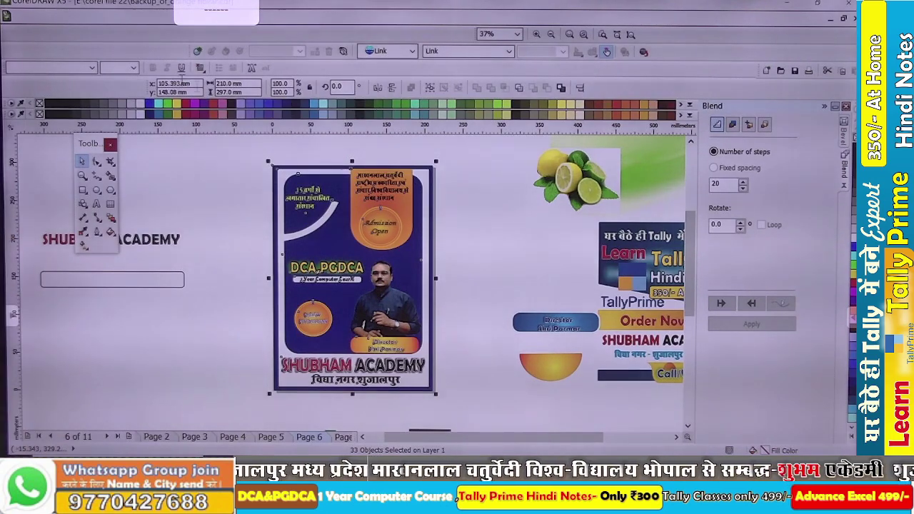
# Step: Export only the selected poster to the Desktop as a JPEG bitmap named image2, keeping the offered JPEG settings, and clear the selection
pyautogui.click(27, 16)
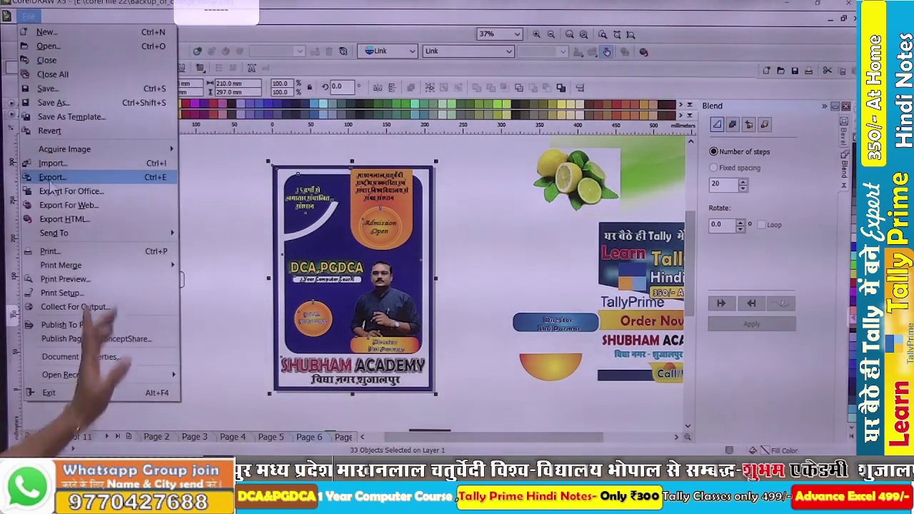
pyautogui.click(50, 178)
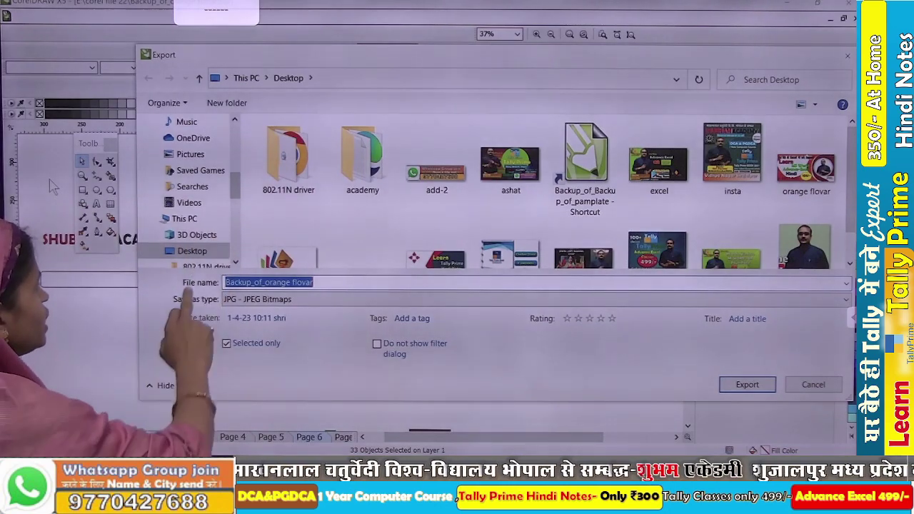
pyautogui.press('End')
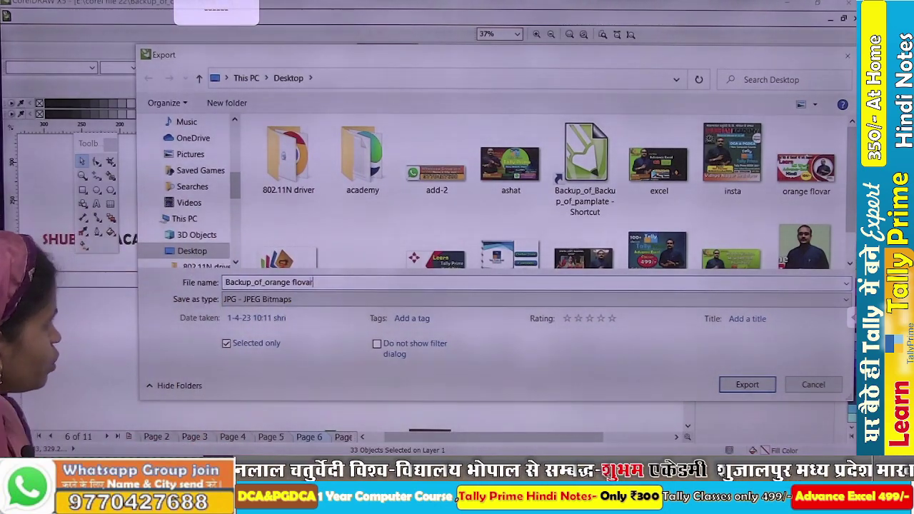
pyautogui.press('BackSpace')
pyautogui.press('BackSpace')
pyautogui.press('BackSpace')
pyautogui.press('BackSpace')
pyautogui.press('BackSpace')
pyautogui.press('BackSpace')
pyautogui.press('BackSpace')
pyautogui.press('BackSpace')
pyautogui.press('BackSpace')
pyautogui.press('BackSpace')
pyautogui.press('BackSpace')
pyautogui.press('BackSpace')
pyautogui.press('BackSpace')
pyautogui.press('BackSpace')
pyautogui.press('BackSpace')
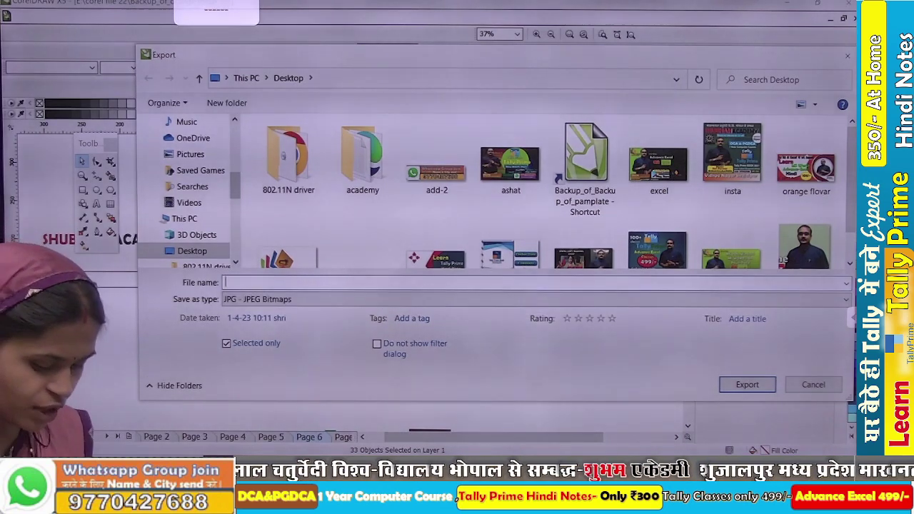
pyautogui.write('im')
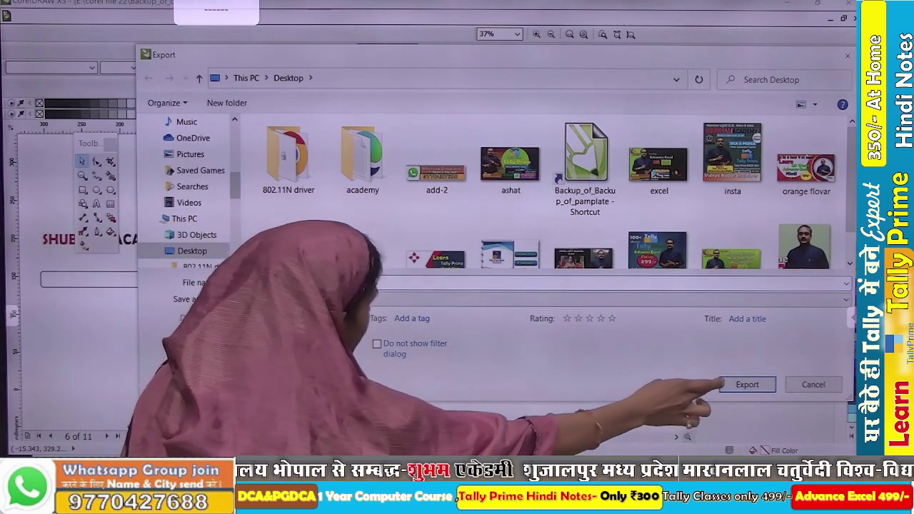
pyautogui.press('Return')
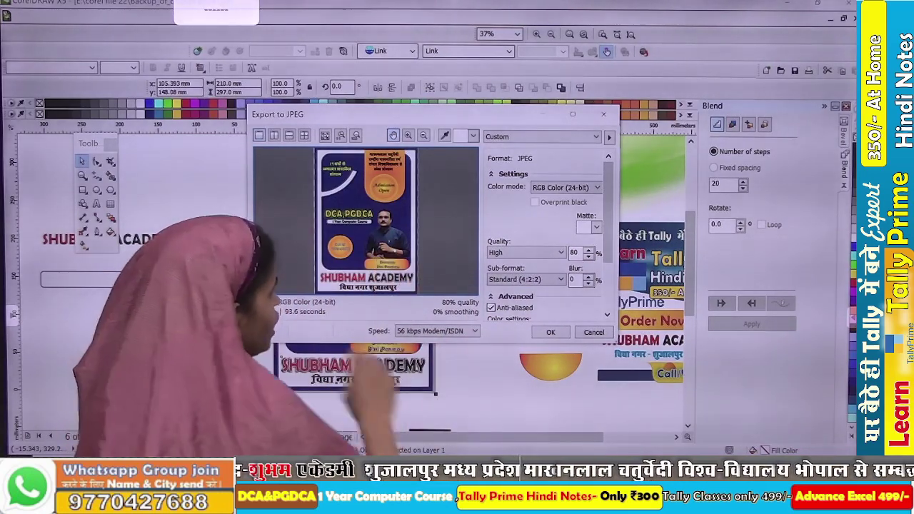
pyautogui.click(550, 332)
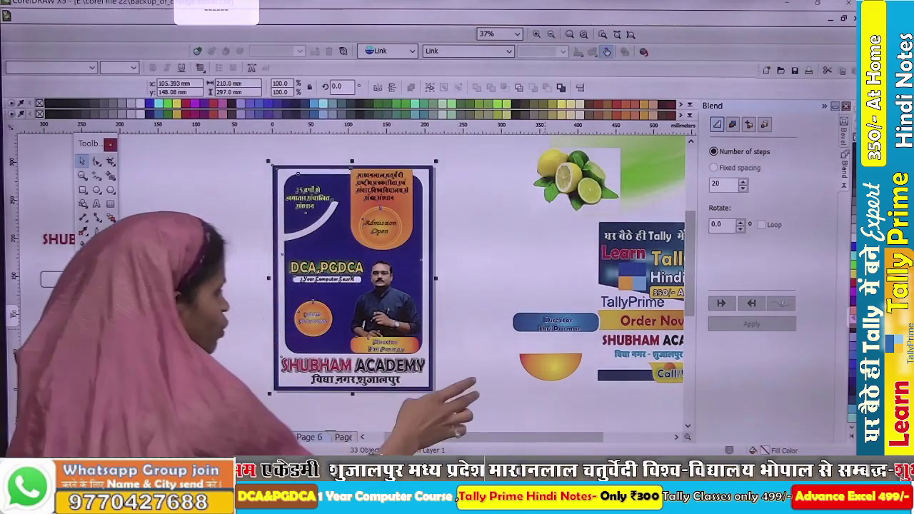
pyautogui.press('Escape')
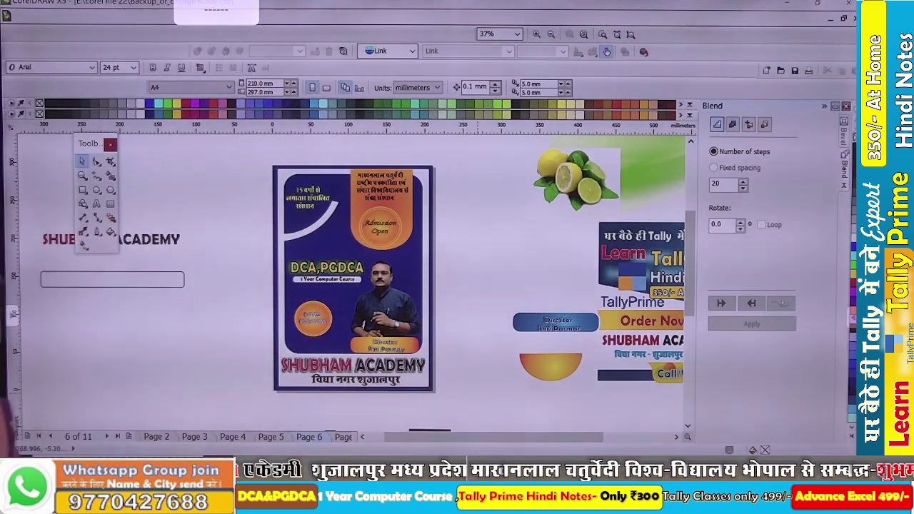
# Step: Minimize the drawing window and open the exported image2 file from the desktop to check it
pyautogui.click(781, 5)
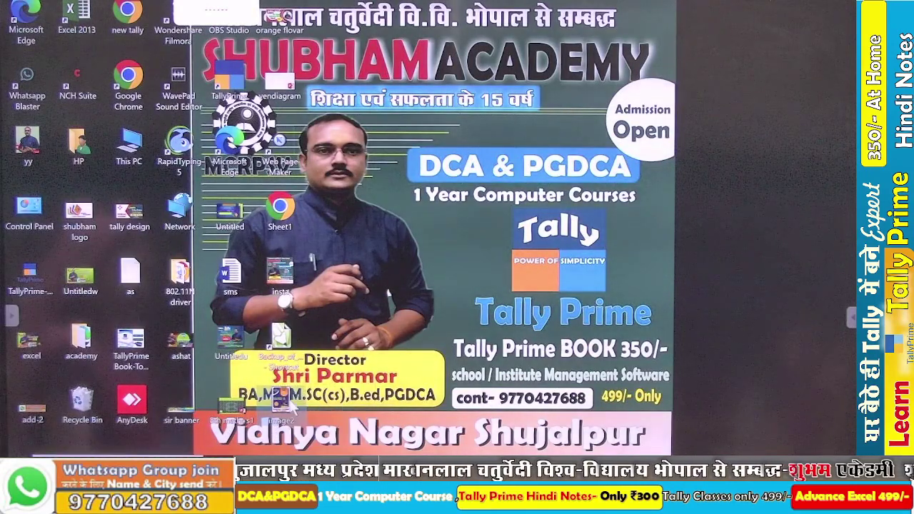
pyautogui.doubleClick(289, 403)
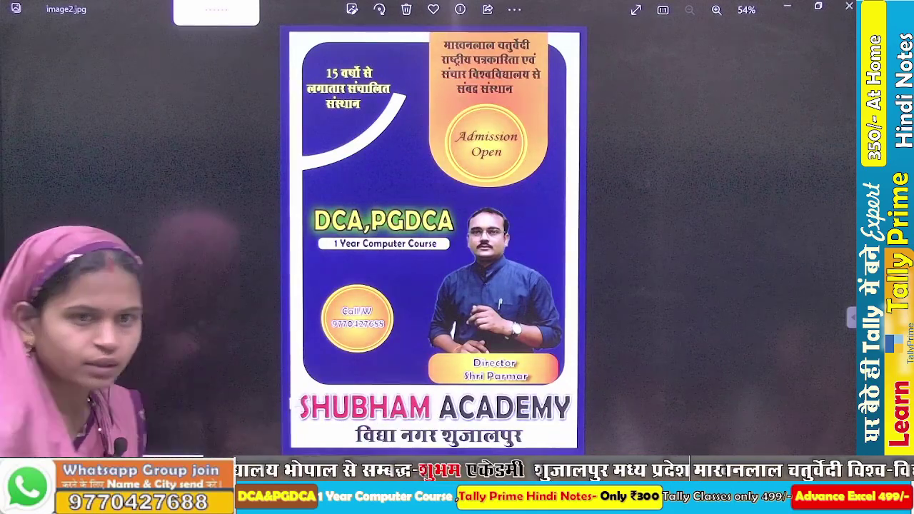
# Step: Close the exported image2 picture and switch back to the Backup_of_orange flovar drawing in CorelDRAW X5
pyautogui.click(388, 503)
pyautogui.rightClick(387, 503)
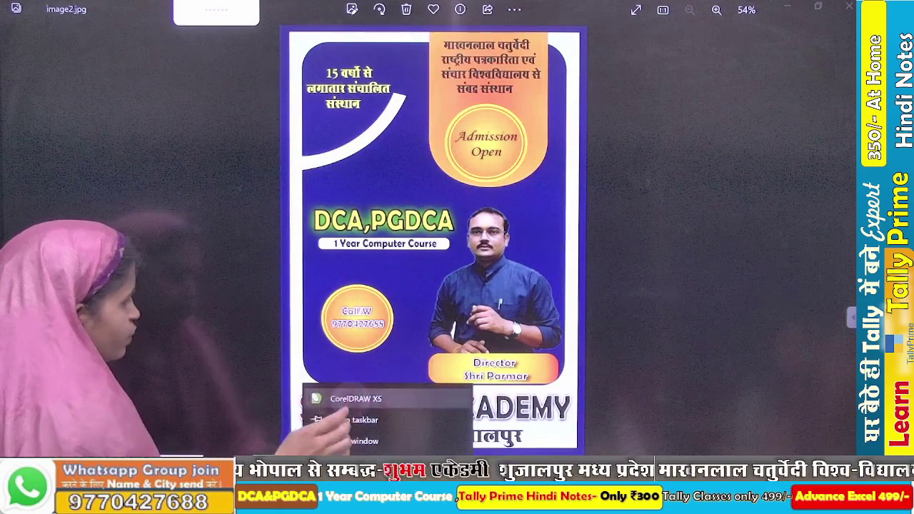
pyautogui.click(355, 399)
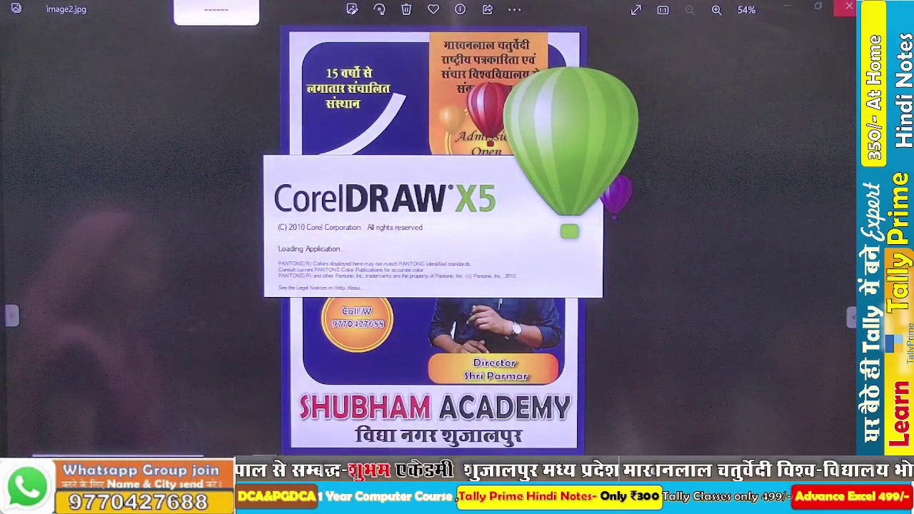
pyautogui.click(848, 7)
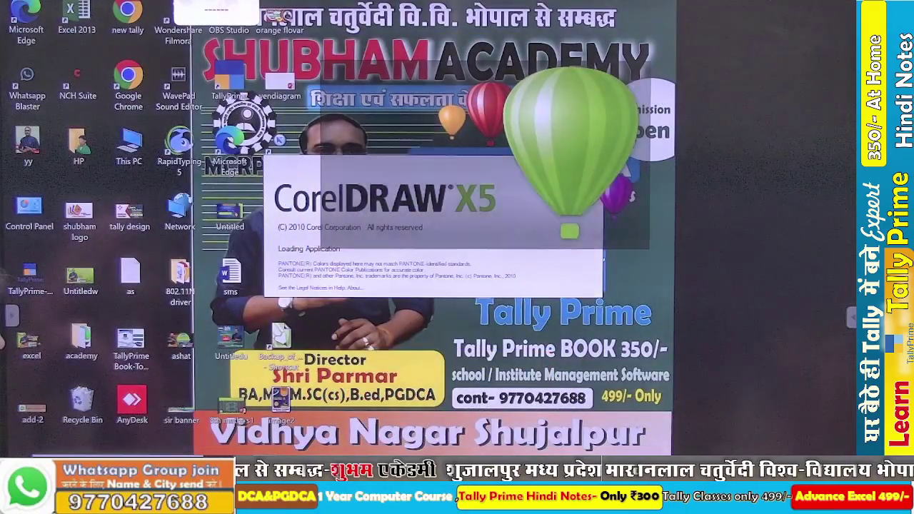
pyautogui.moveTo(386, 469)
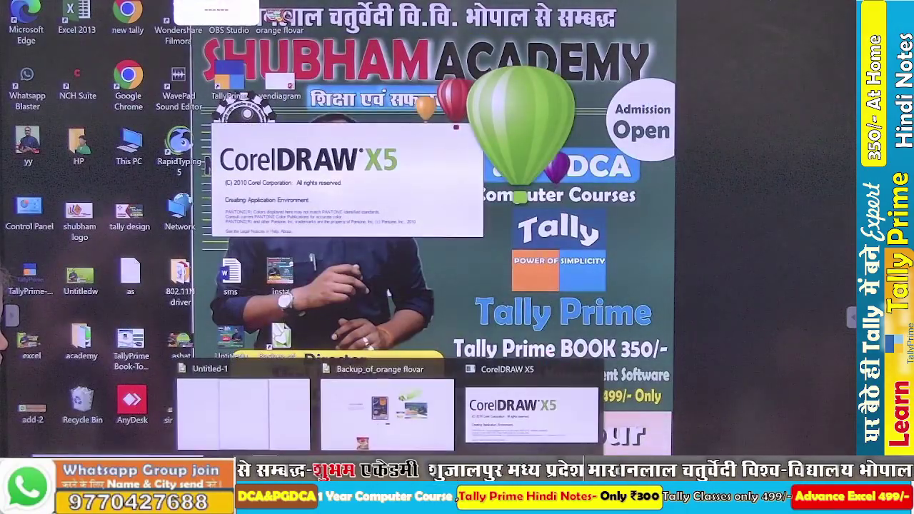
pyautogui.click(400, 443)
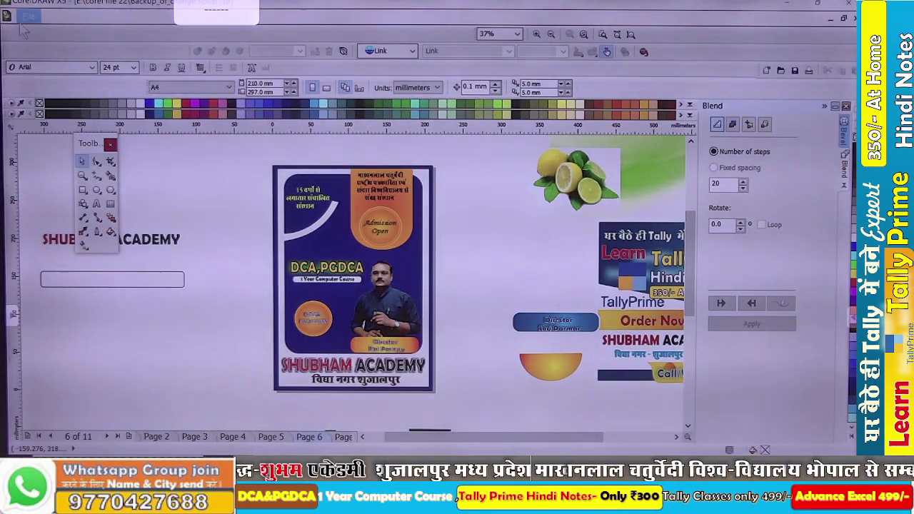
# Step: Export the poster for Microsoft Office with the offered Compatibility and Presentation settings, saving it to the Desktop as a PNG named img
pyautogui.click(27, 15)
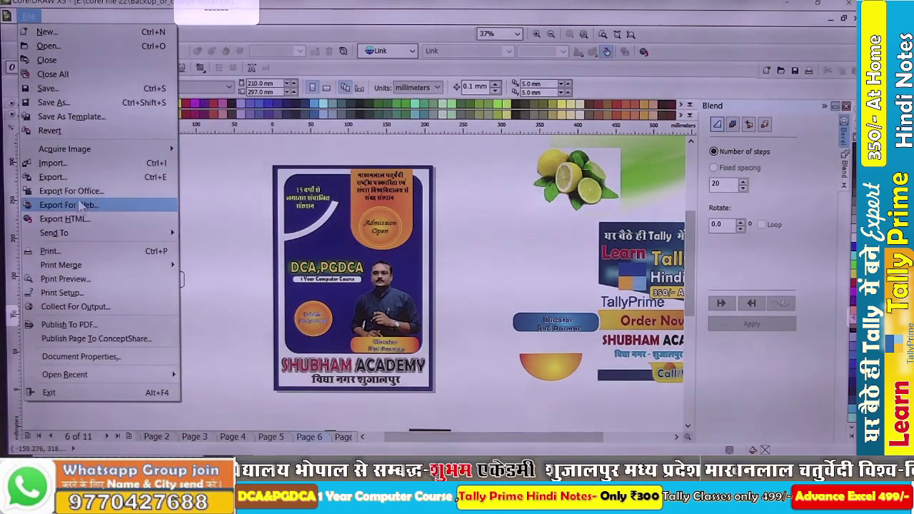
pyautogui.click(91, 191)
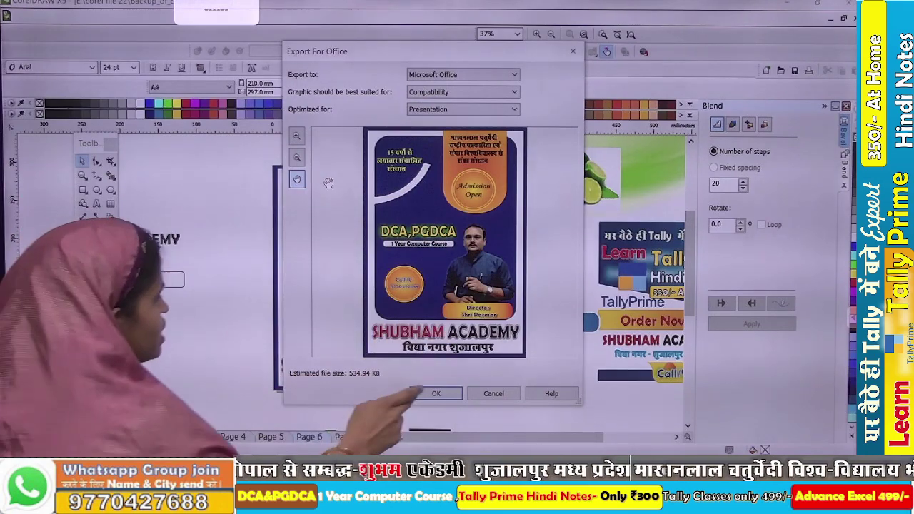
pyautogui.press('Return')
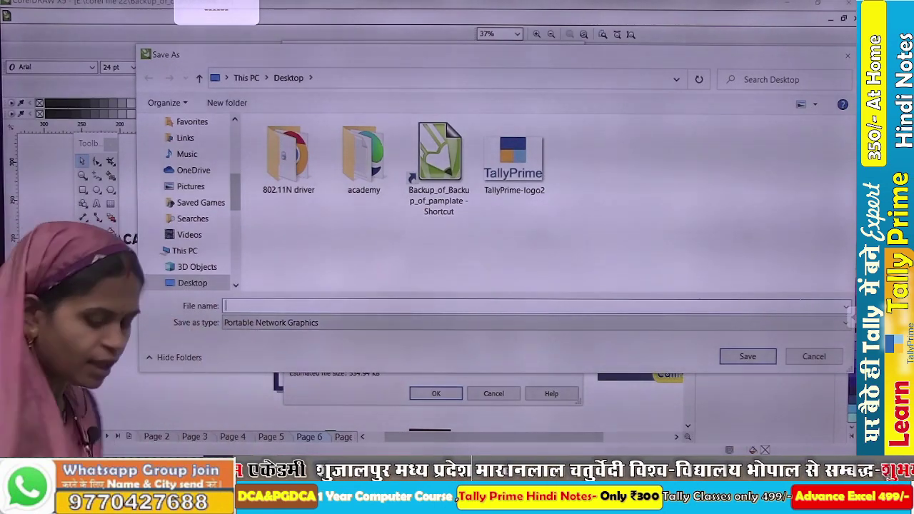
pyautogui.write('img')
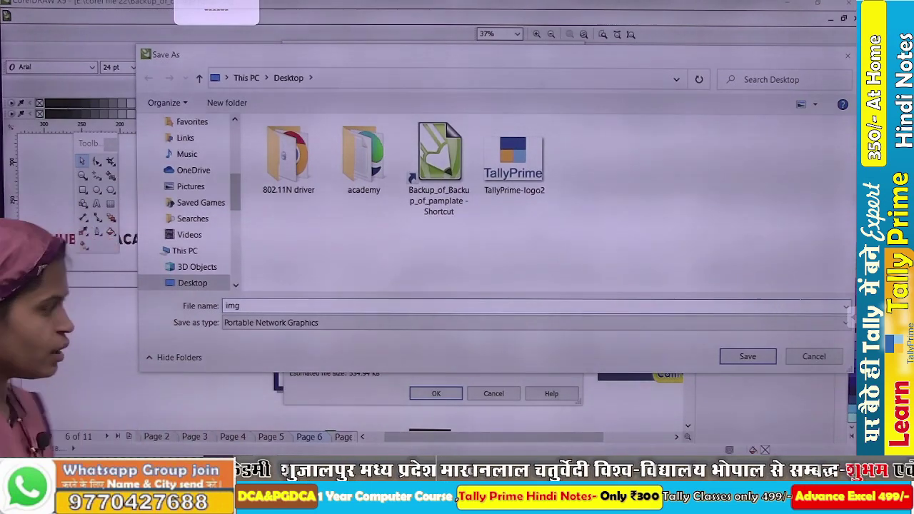
pyautogui.press('Return')
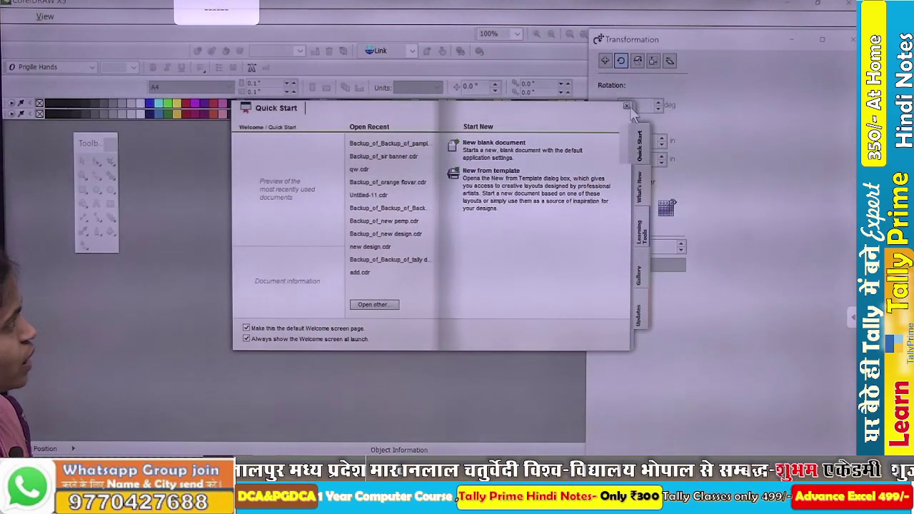
# Step: Get past the welcome screen, check the exported img picture from the desktop and switch back to the Backup_of_orange flovar drawing
pyautogui.click(522, 151)
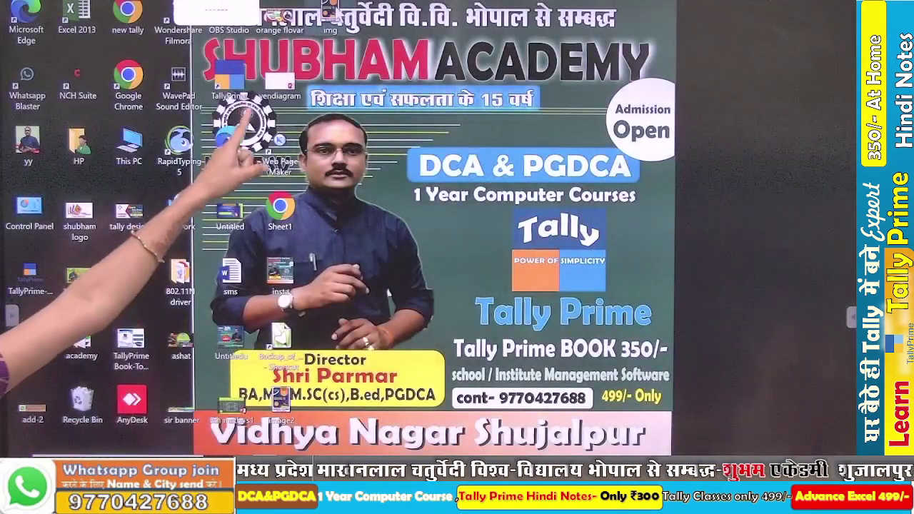
pyautogui.doubleClick(245, 117)
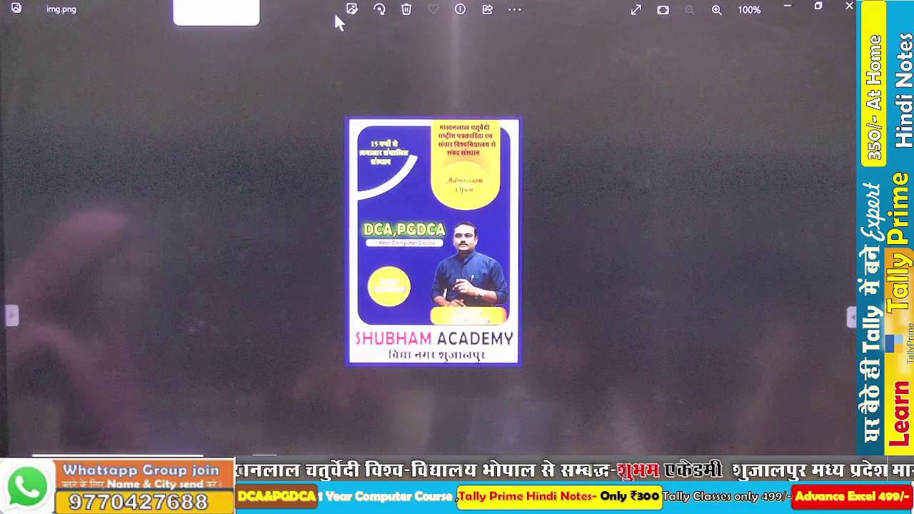
pyautogui.moveTo(387, 469)
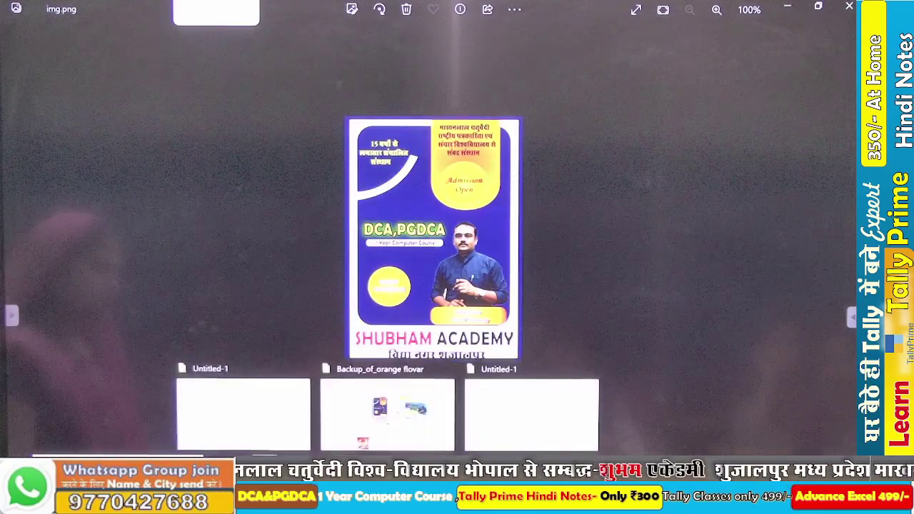
pyautogui.click(384, 426)
pyautogui.scroll(-2, 255, 163)
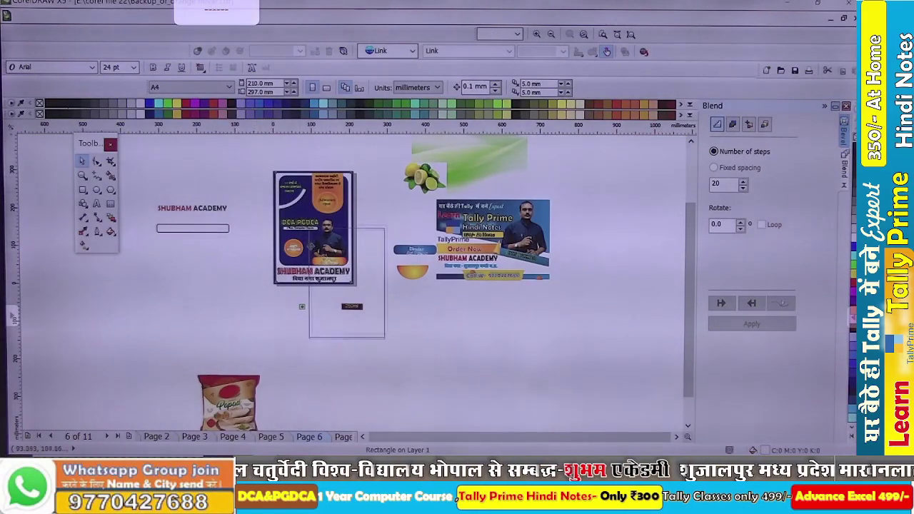
pyautogui.click(312, 247)
pyautogui.hotkey('ctrl', 'z')
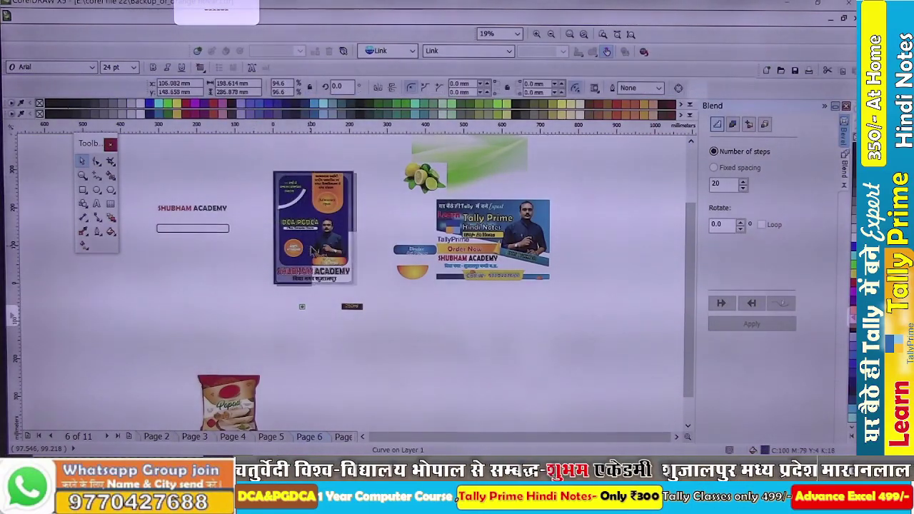
pyautogui.scroll(1, 311, 247)
pyautogui.scroll(-1, 279, 274)
pyautogui.scroll(1, 266, 189)
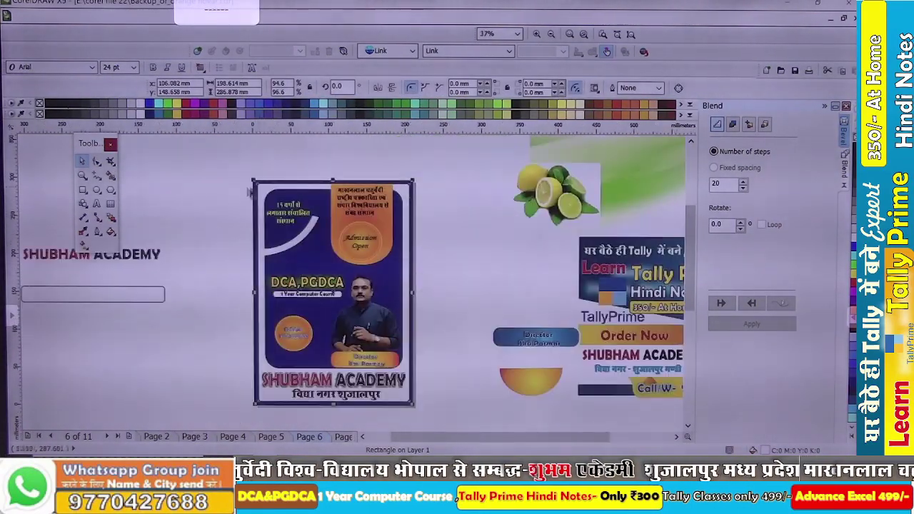
pyautogui.click(308, 264)
pyautogui.click(308, 264)
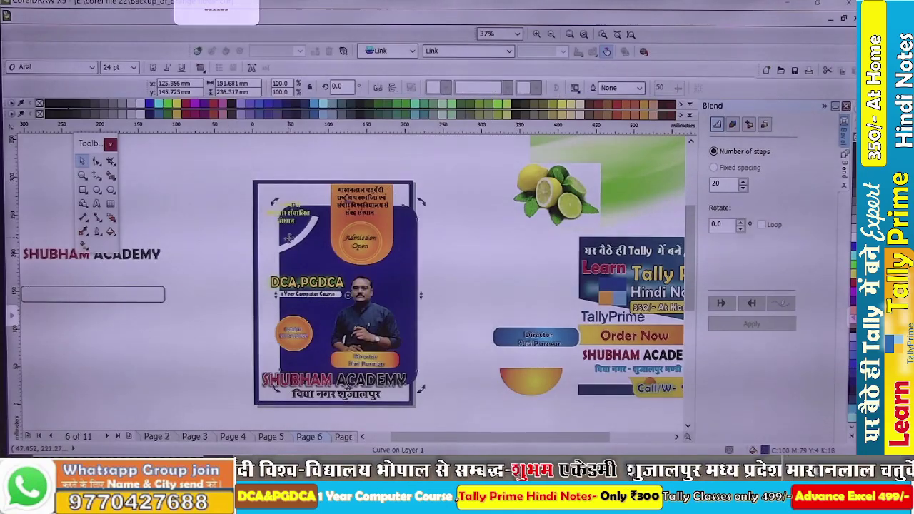
pyautogui.hotkey('ctrl', 'z')
pyautogui.click(211, 216)
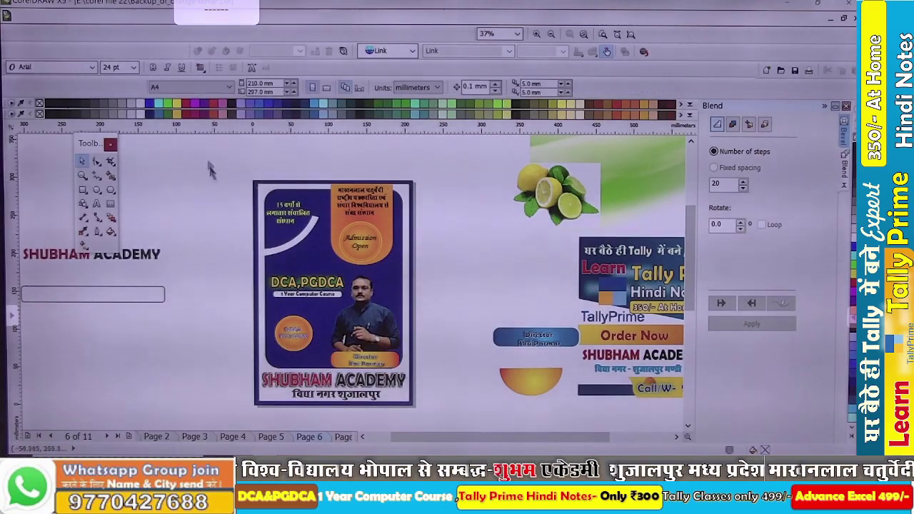
# Step: Select all the objects that make up the poster on page 6, group them and select the resulting group
pyautogui.moveTo(190, 152); pyautogui.dragTo(471, 391)
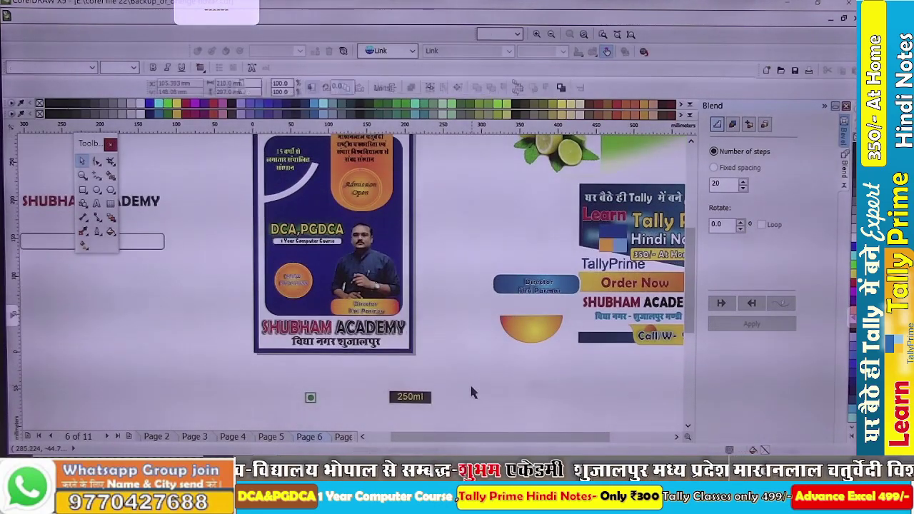
pyautogui.scroll(-1, 473, 390)
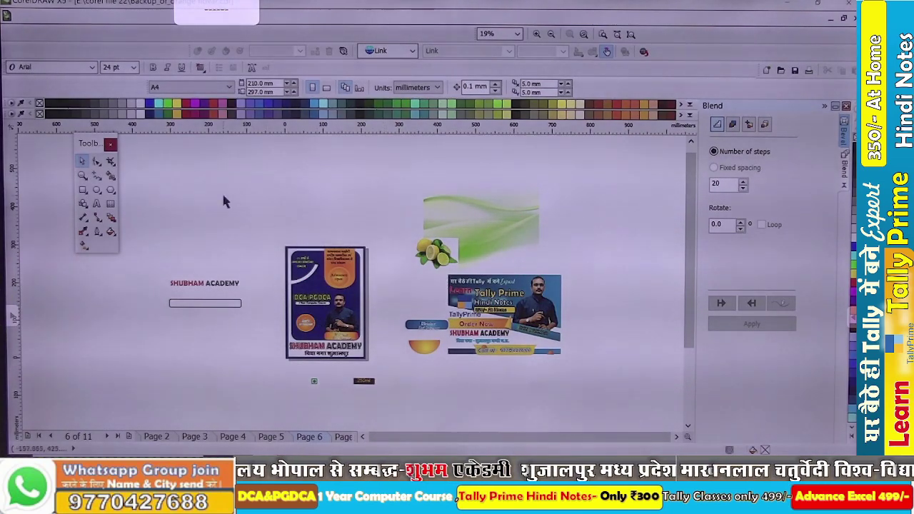
pyautogui.click(329, 345)
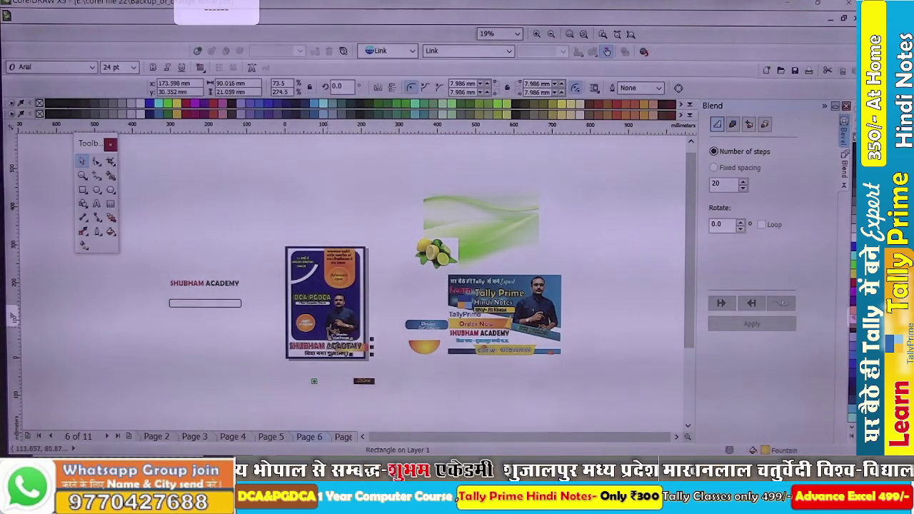
pyautogui.click(260, 341)
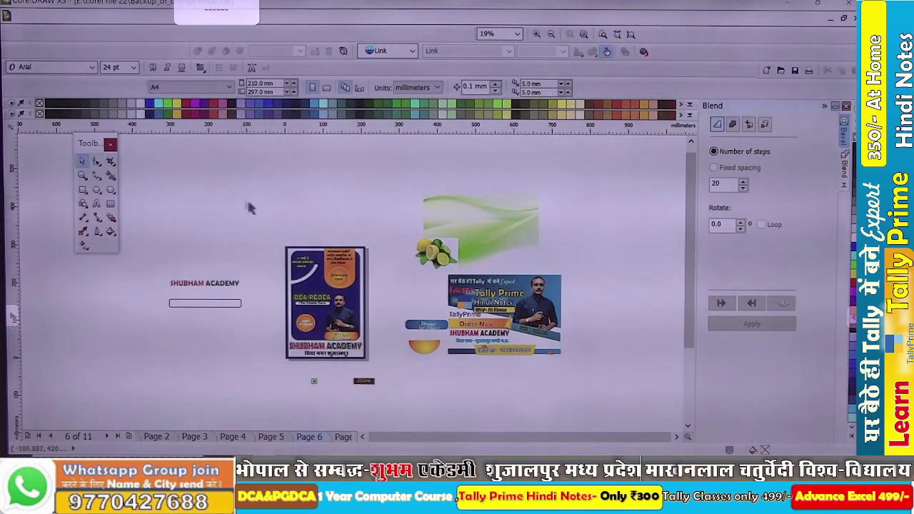
pyautogui.moveTo(388, 369); pyautogui.dragTo(388, 369)
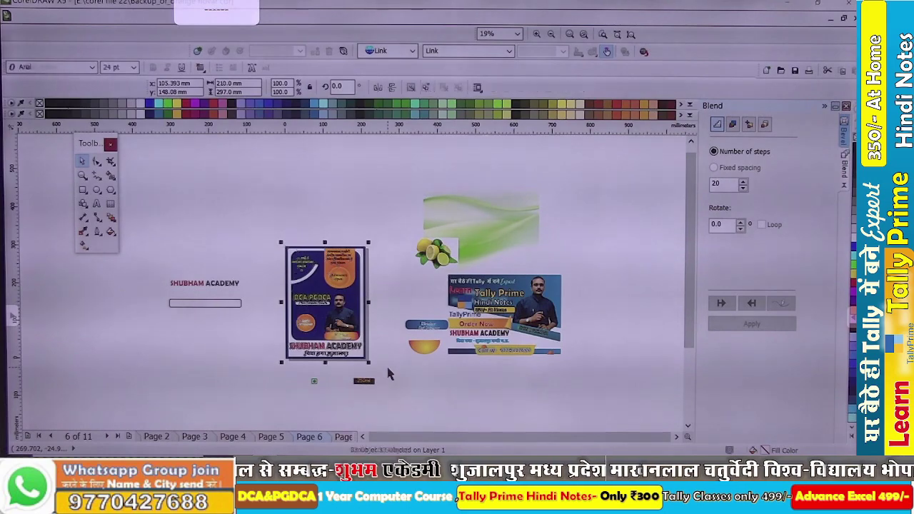
pyautogui.scroll(1, 322, 243)
pyautogui.click(321, 200)
pyautogui.scroll(-1, 321, 203)
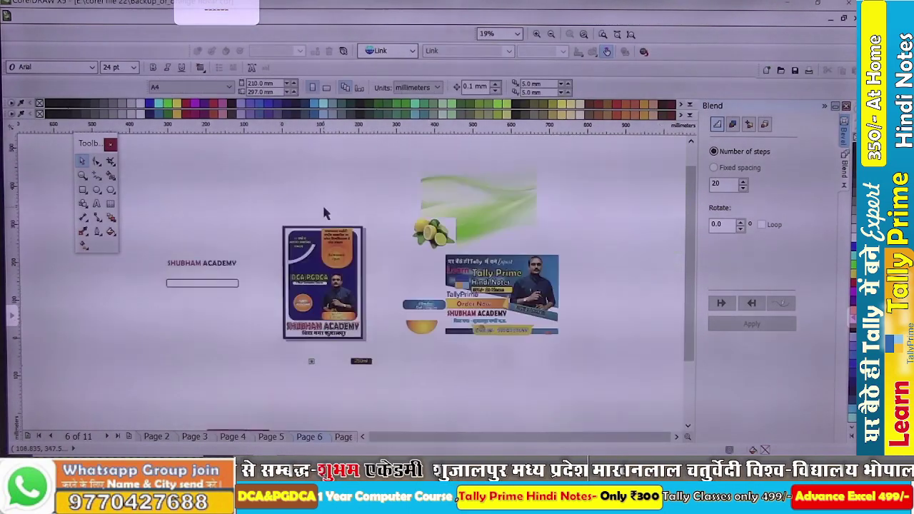
pyautogui.scroll(1, 307, 264)
pyautogui.click(316, 254)
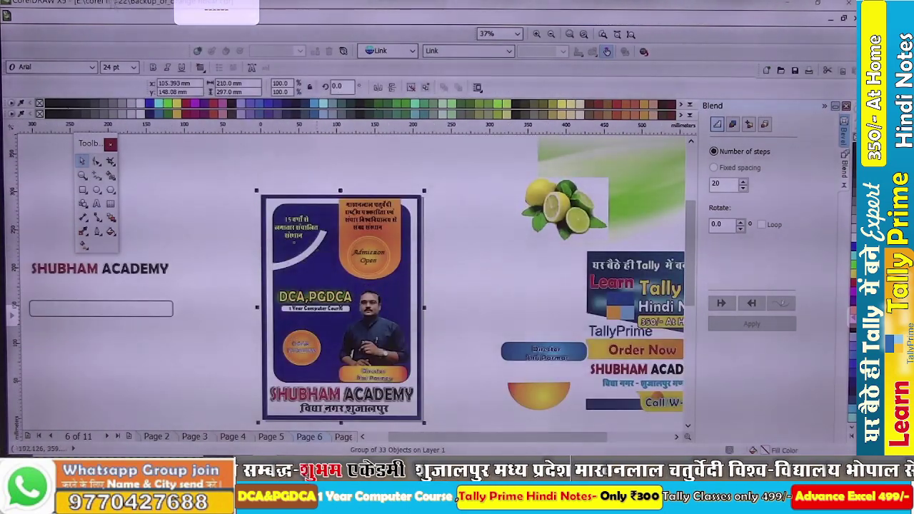
# Step: Export the grouped poster for the web with the GIF 256 dithered preset, saving it to the Desktop as orange
pyautogui.click(30, 18)
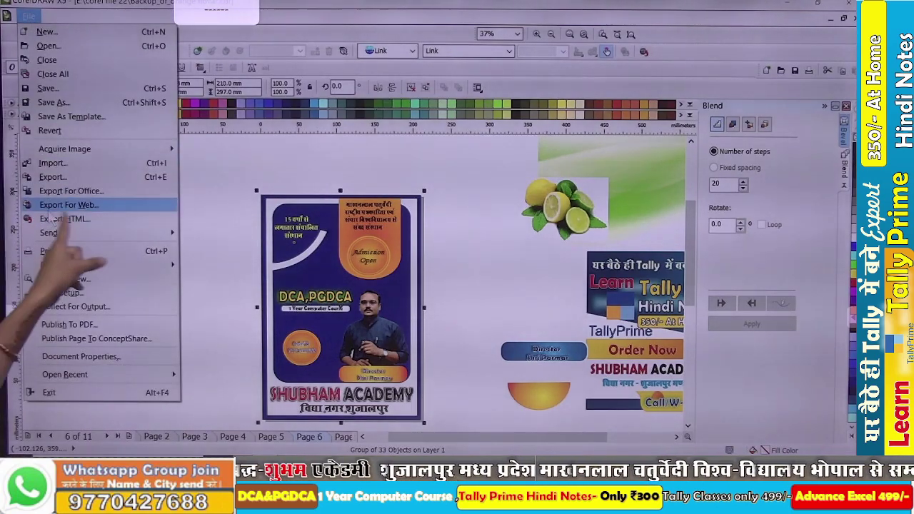
pyautogui.click(53, 207)
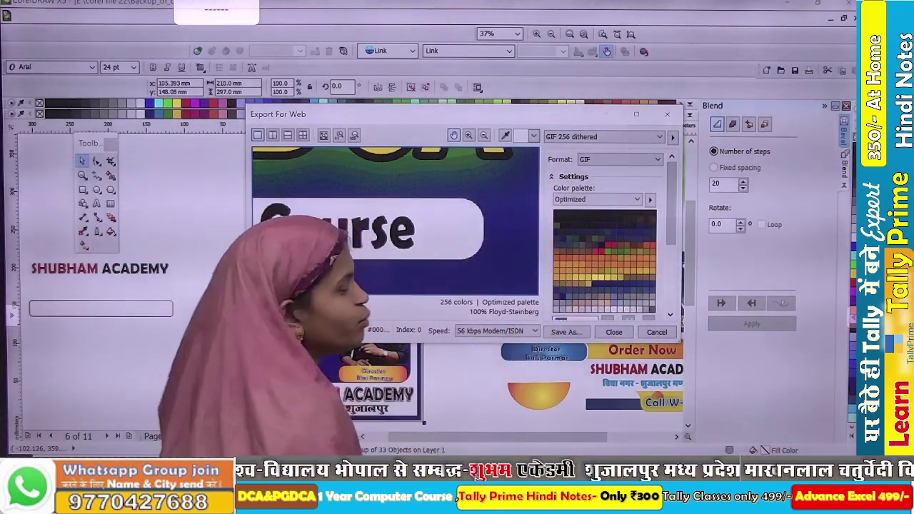
pyautogui.click(564, 332)
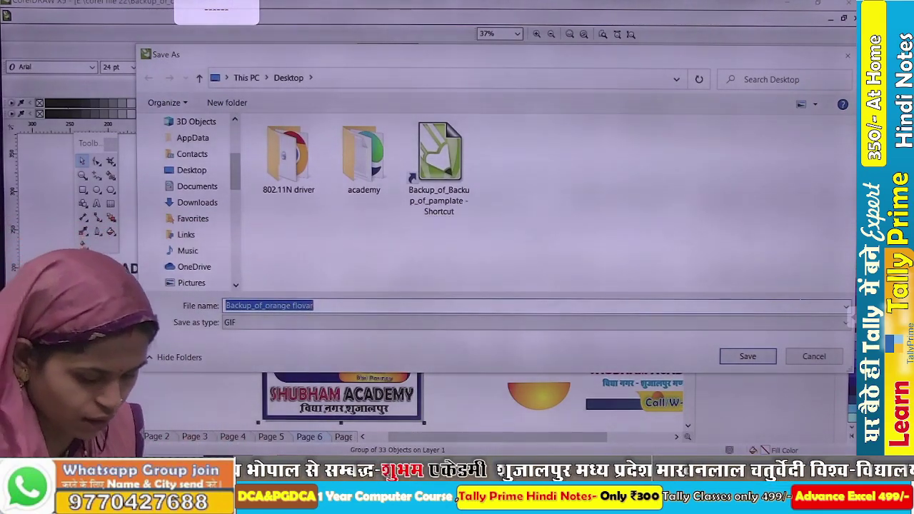
pyautogui.write('or')
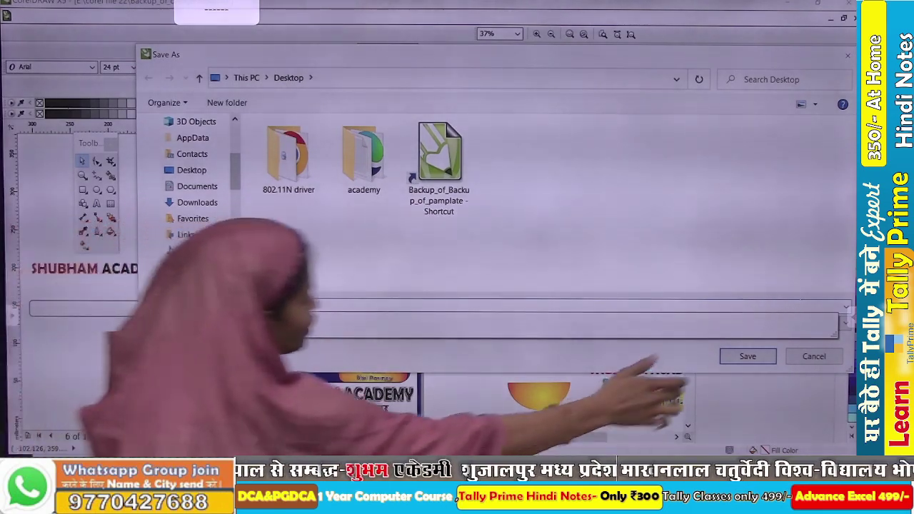
pyautogui.press('Return')
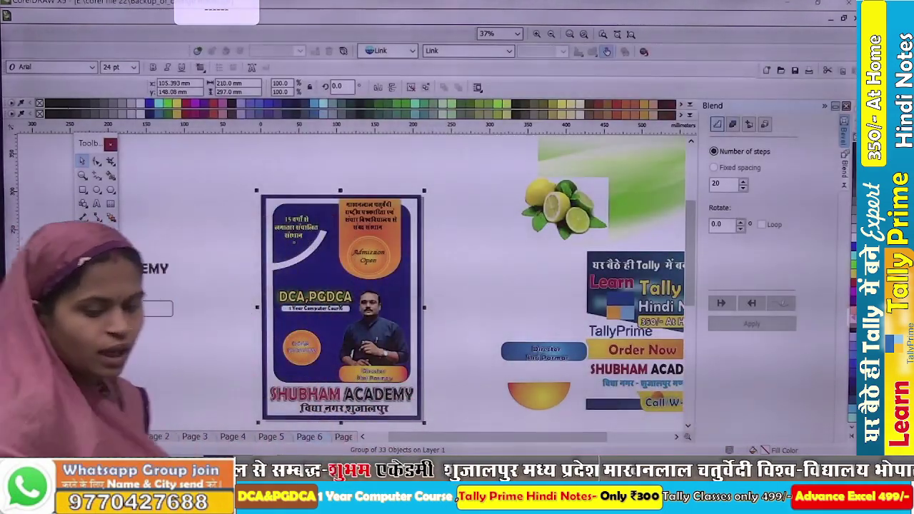
# Step: Minimize the drawing, check the exported orange GIF from the desktop and switch back to the Backup_of_orange flovar drawing
pyautogui.click(783, 9)
pyautogui.click(847, 7)
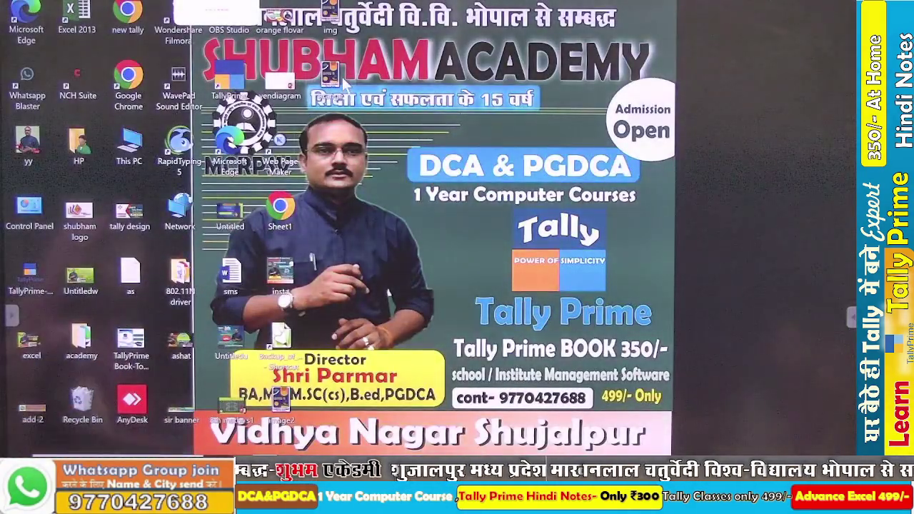
pyautogui.doubleClick(344, 78)
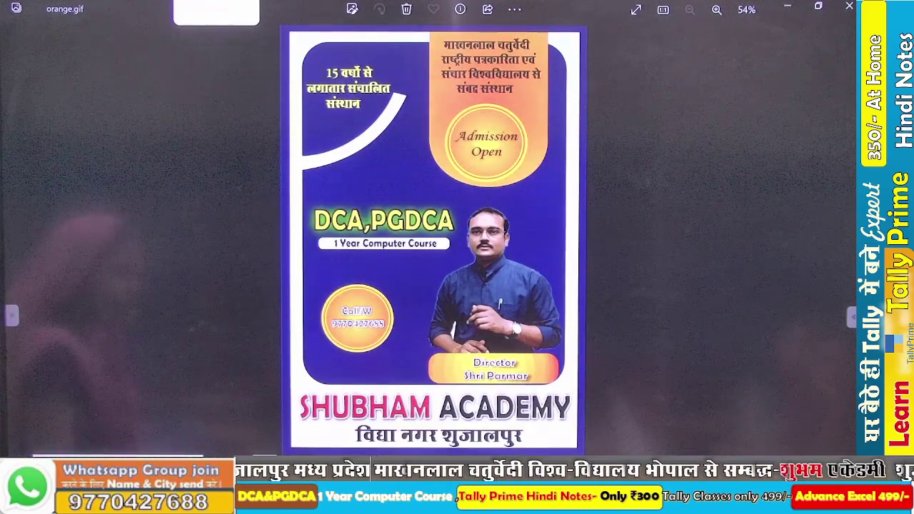
pyautogui.moveTo(387, 474)
pyautogui.click(393, 437)
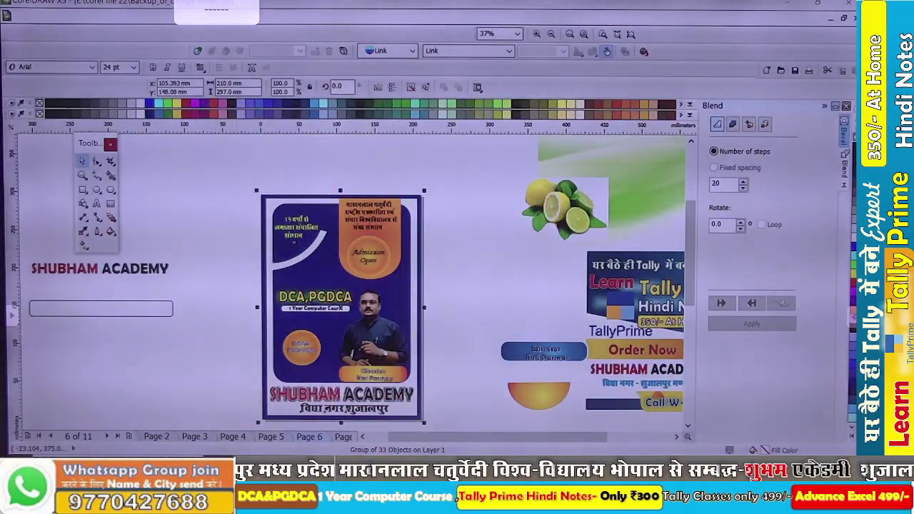
# Step: Export the whole drawing as HTML with the Styles layout method, default preset and E:\COREL FILE\Corel\WebSite\ as destination
pyautogui.click(30, 17)
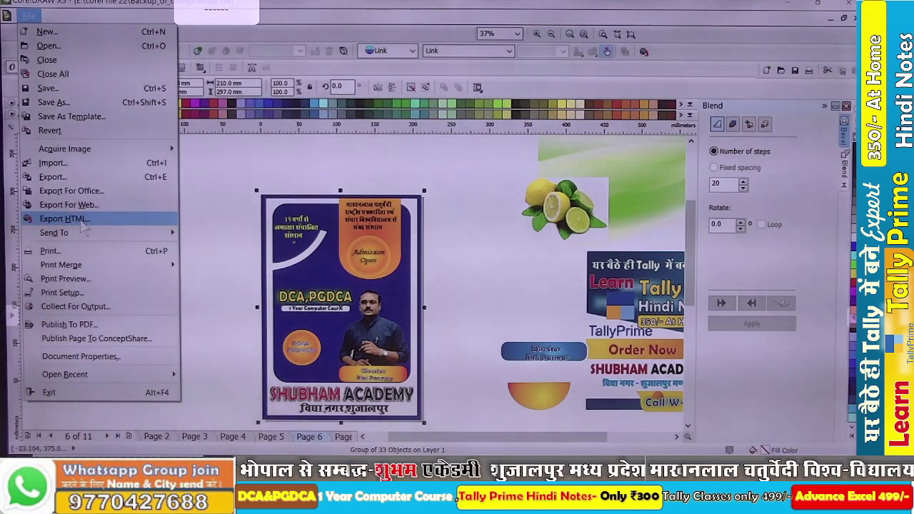
pyautogui.press('Escape')
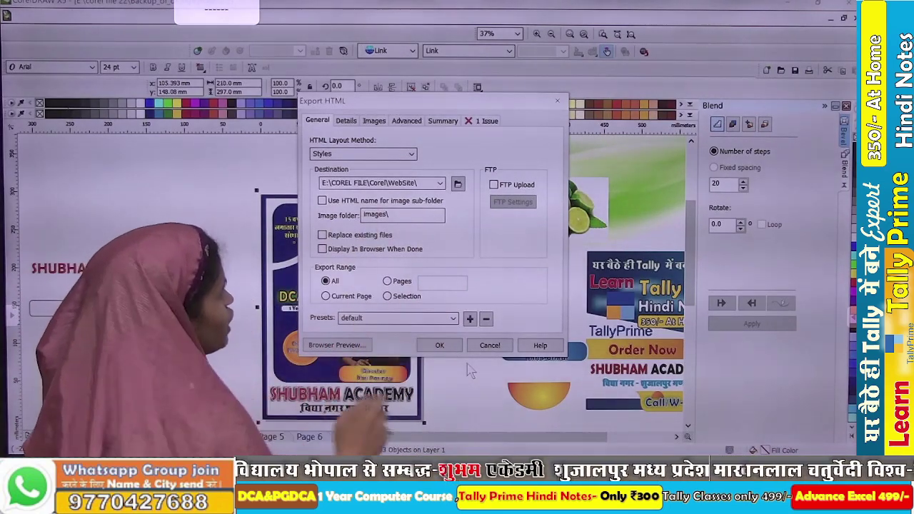
pyautogui.click(439, 345)
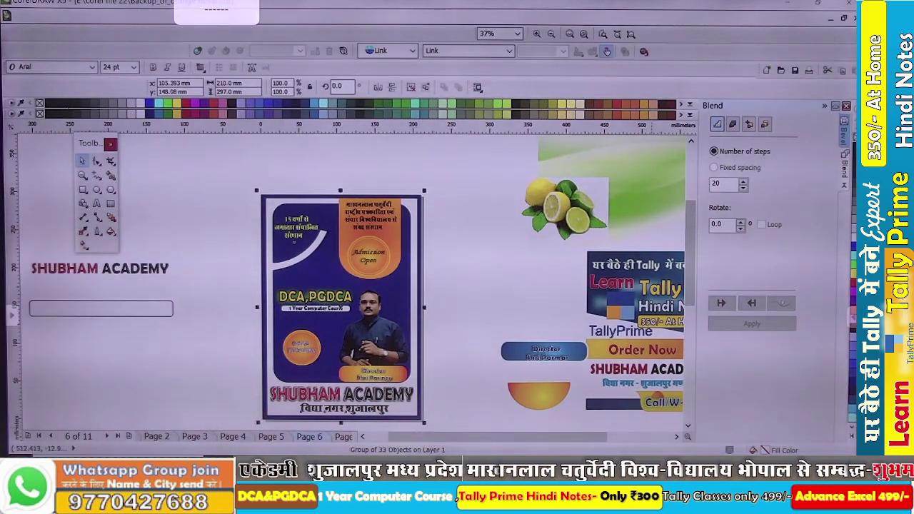
# Step: Minimize the drawing, look over the desktop after the HTML export and return to the Backup_of_orange flovar drawing
pyautogui.click(798, 5)
pyautogui.click(846, 8)
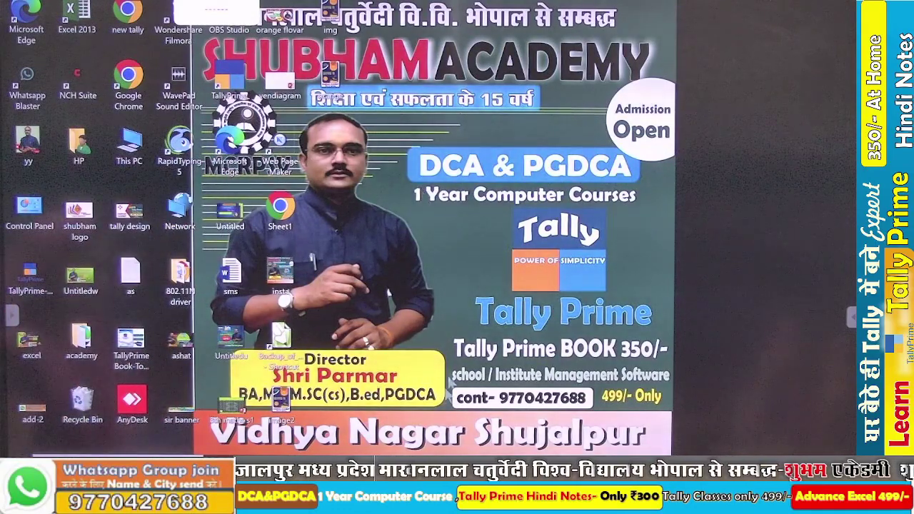
pyautogui.moveTo(388, 469)
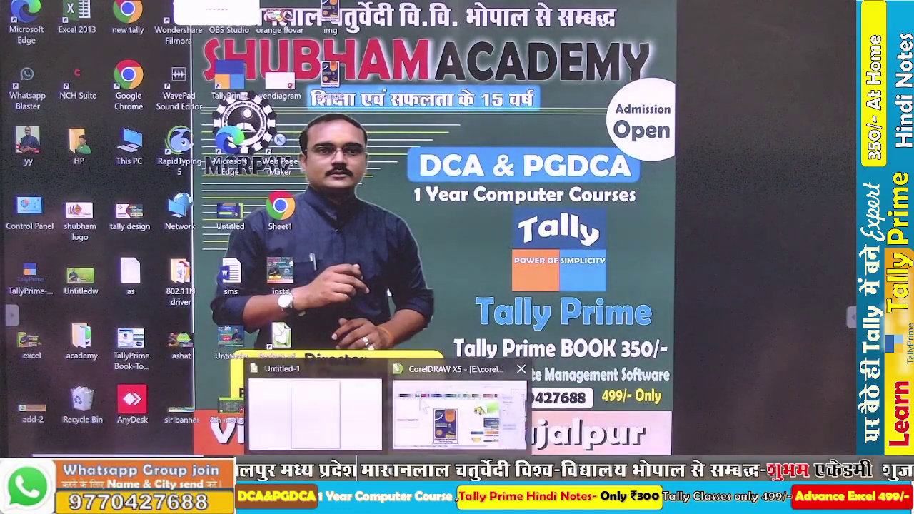
pyautogui.click(461, 413)
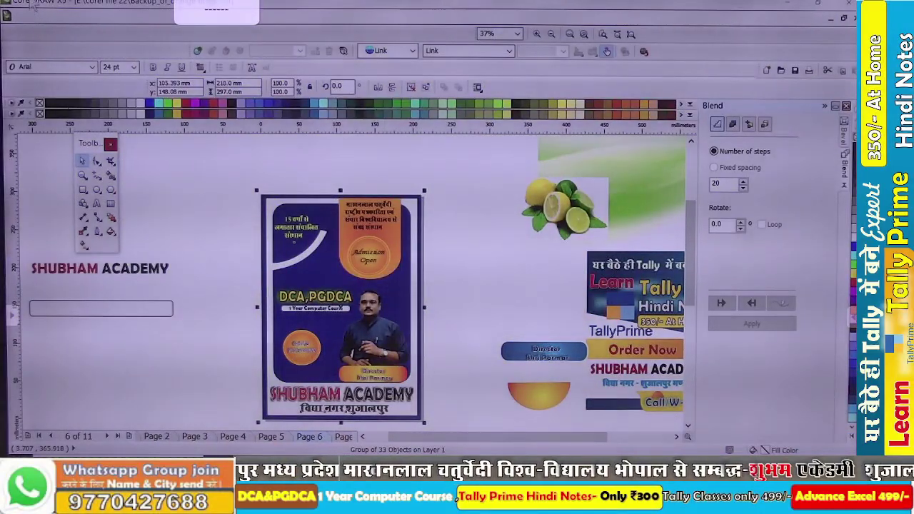
# Step: Send the drawing to the desktop as a shortcut, agreeing to save the document before sending it
pyautogui.click(28, 16)
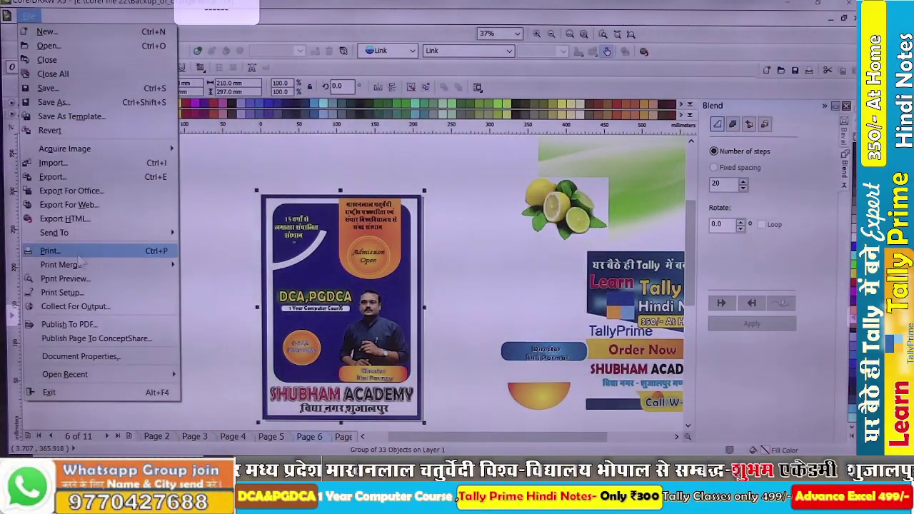
pyautogui.moveTo(79, 237)
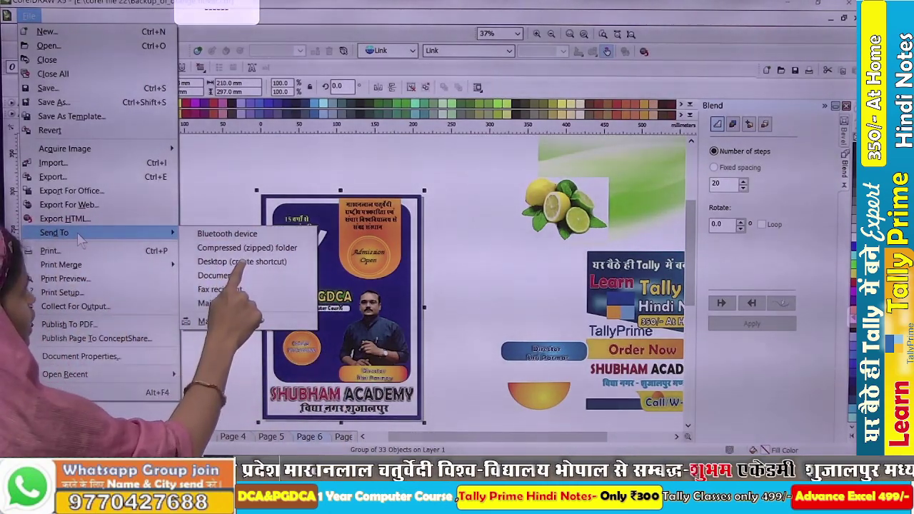
pyautogui.click(228, 261)
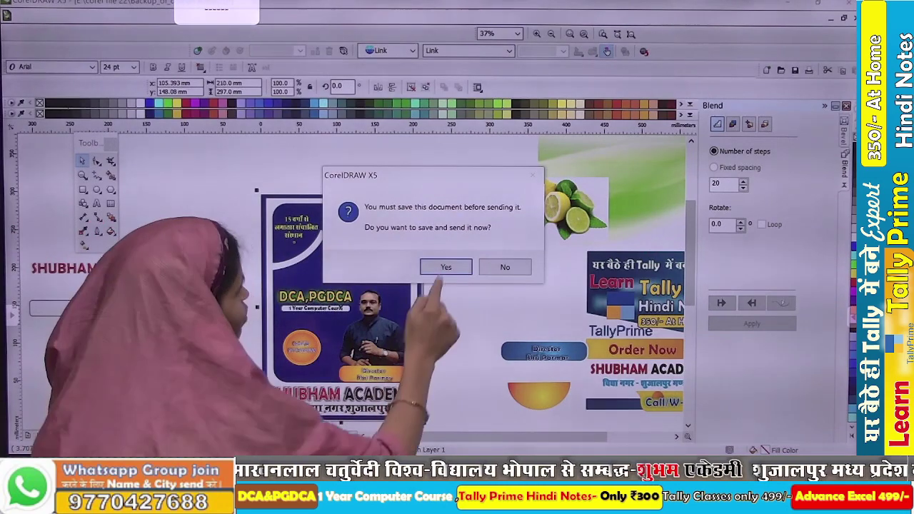
pyautogui.click(451, 266)
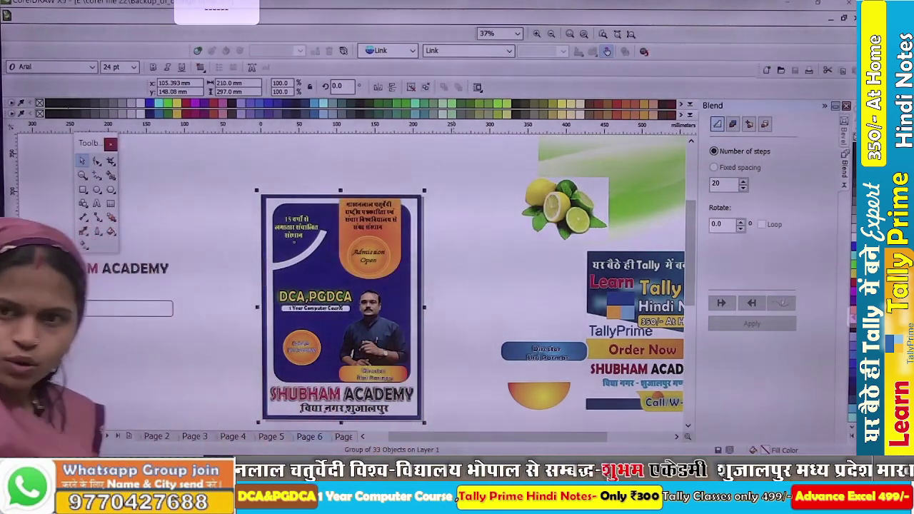
# Step: Deselect the poster, minimize the drawing, open the existing Backup shortcut from the desktop to check it and close its window
pyautogui.click(493, 145)
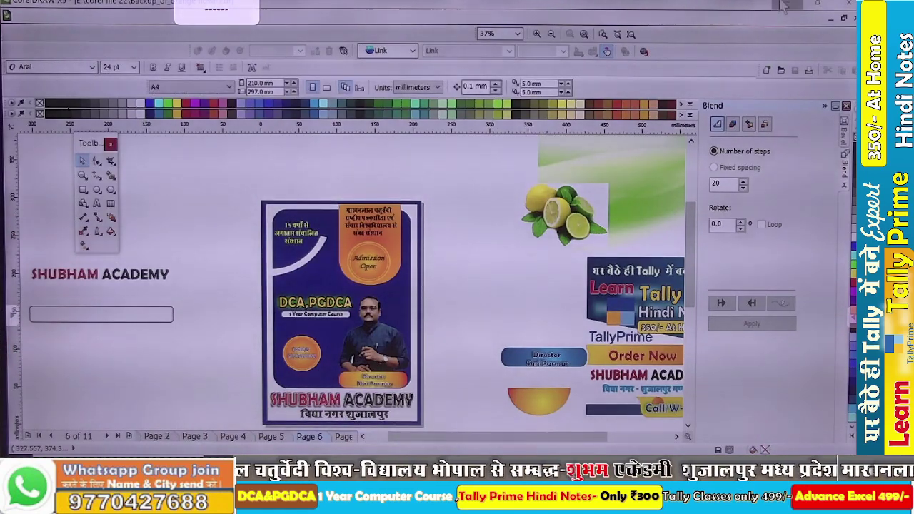
pyautogui.click(779, 6)
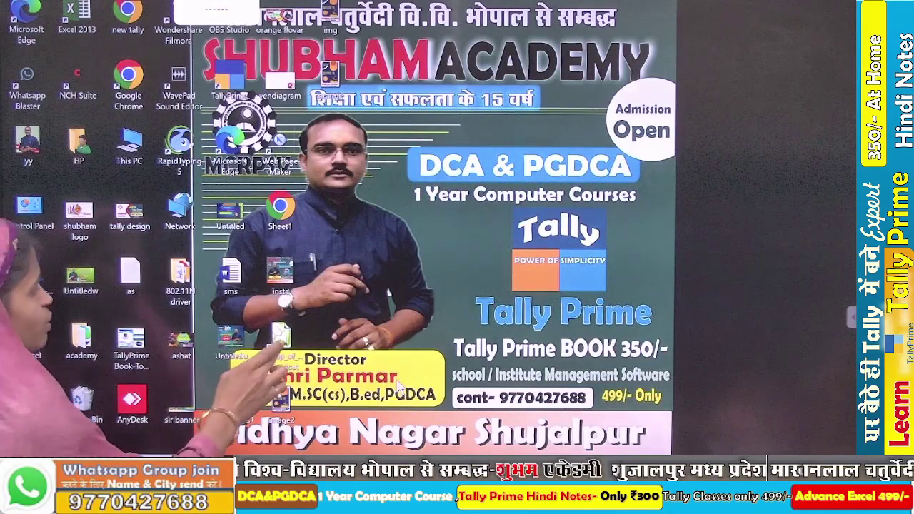
pyautogui.doubleClick(280, 339)
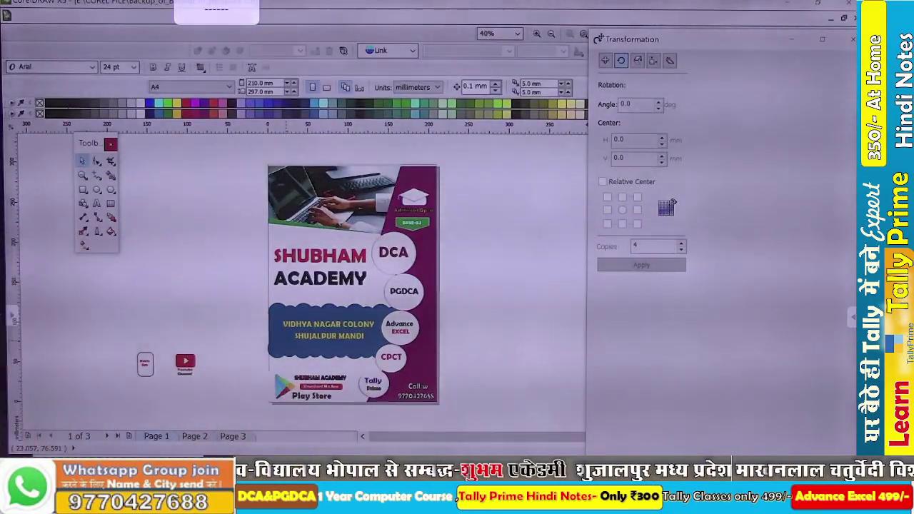
pyautogui.click(845, 4)
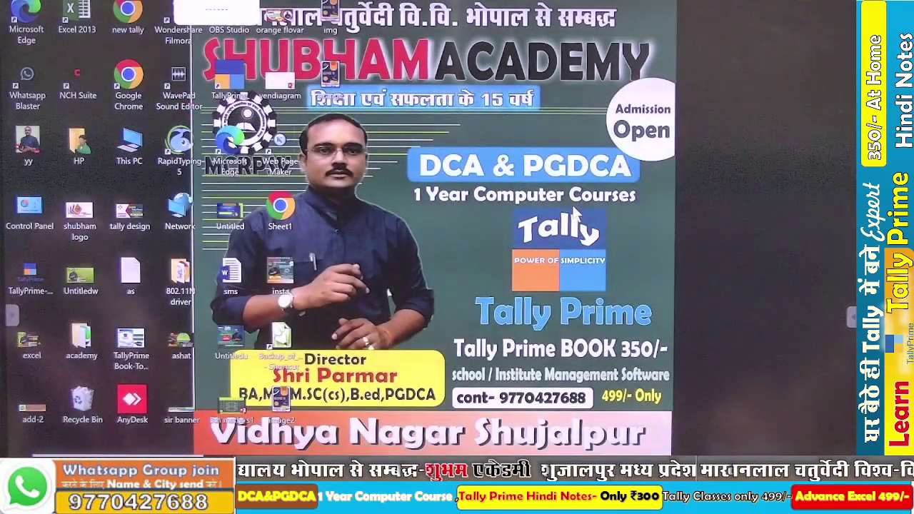
# Step: Refresh the desktop and delete the existing Backup shortcut
pyautogui.rightClick(566, 85)
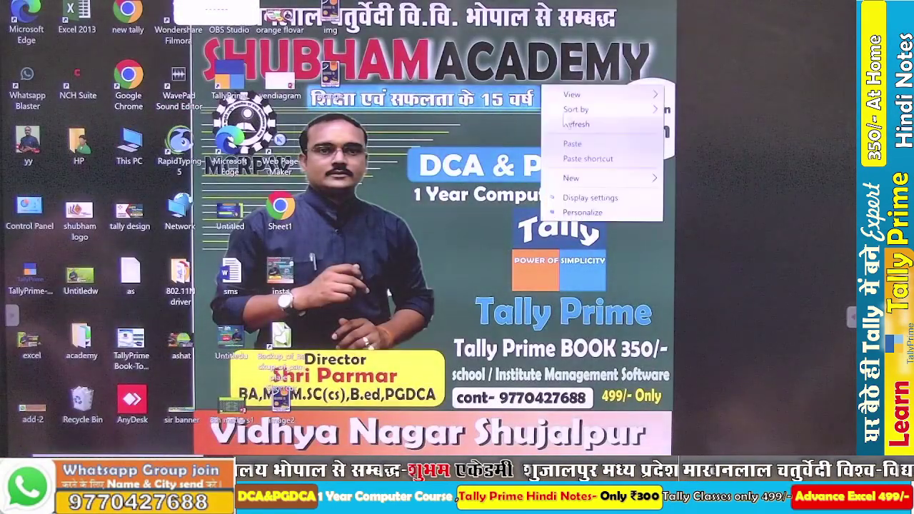
pyautogui.click(565, 122)
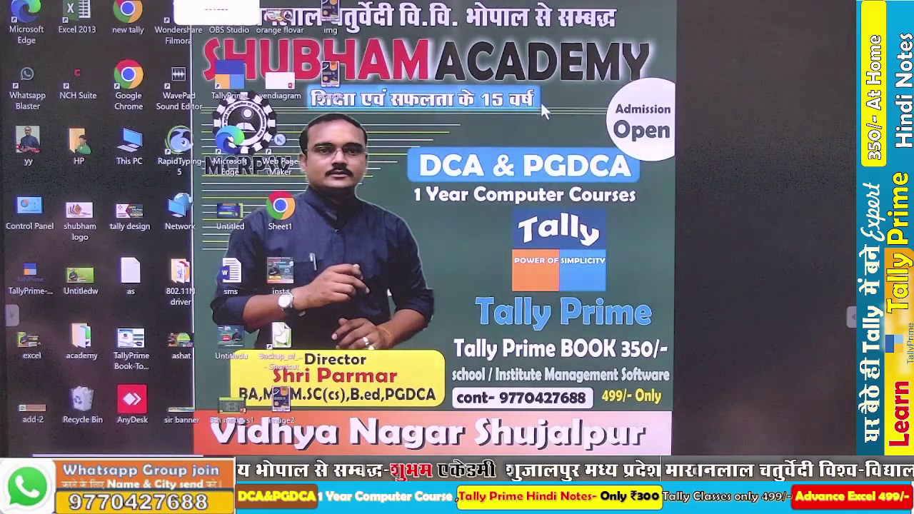
pyautogui.rightClick(540, 104)
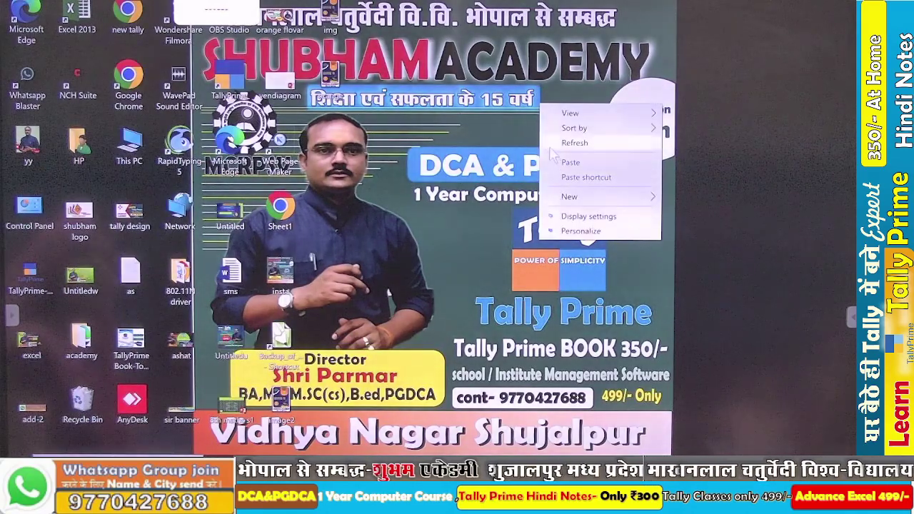
pyautogui.click(574, 143)
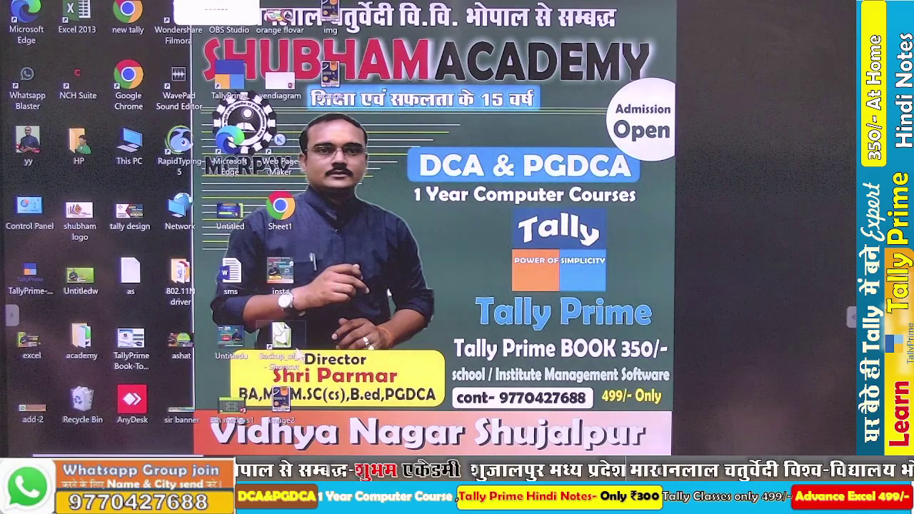
pyautogui.click(282, 339)
pyautogui.press('Delete')
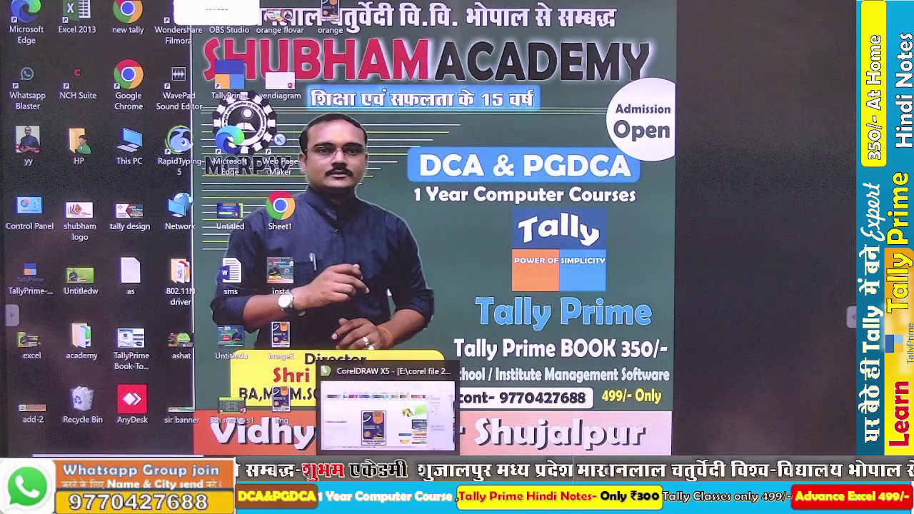
# Step: Switch back to the Backup_of_orange flovar drawing and send it to the desktop as a shortcut again
pyautogui.click(387, 503)
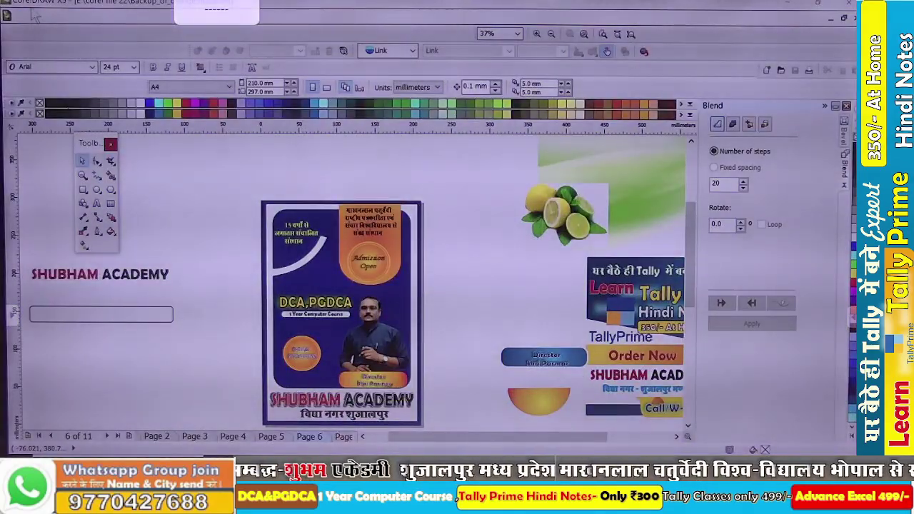
pyautogui.click(28, 17)
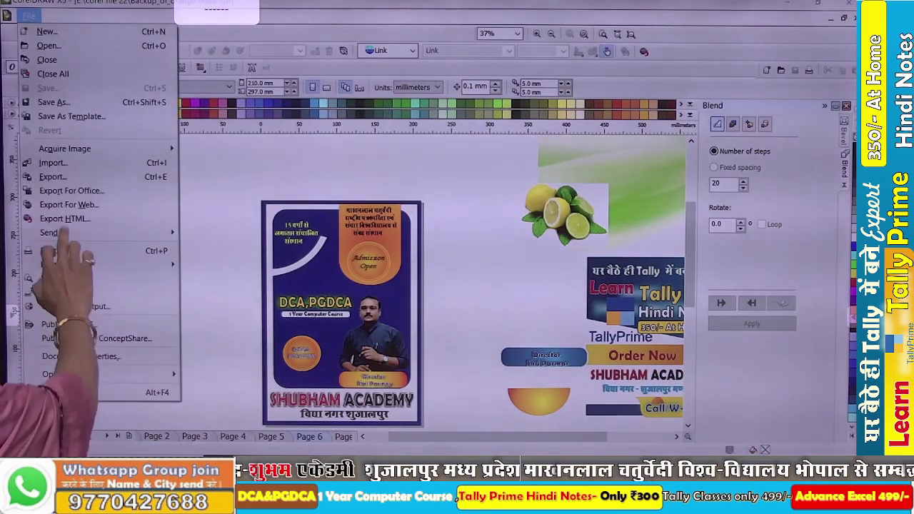
pyautogui.moveTo(54, 232)
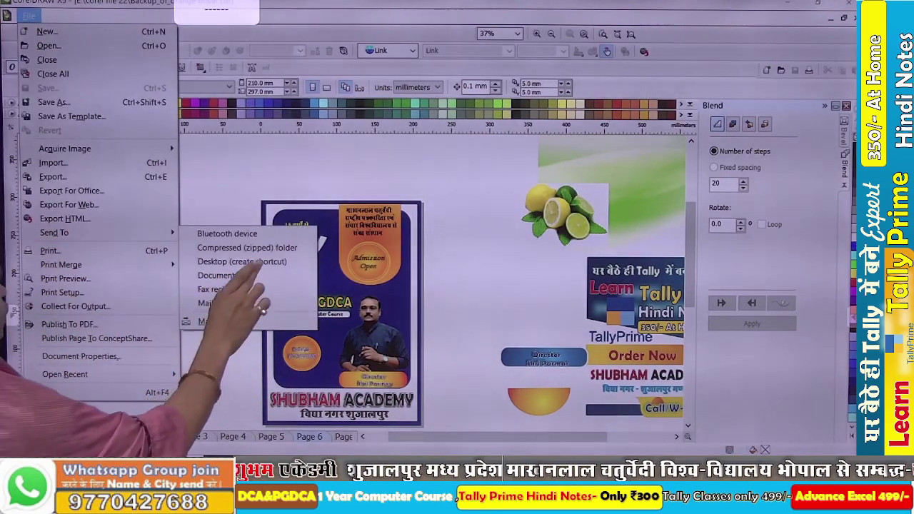
pyautogui.click(215, 350)
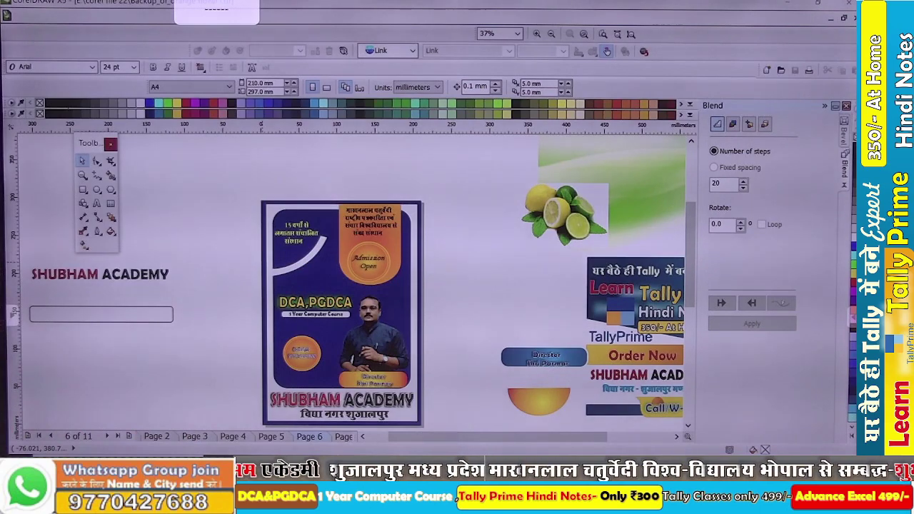
pyautogui.press('F3')
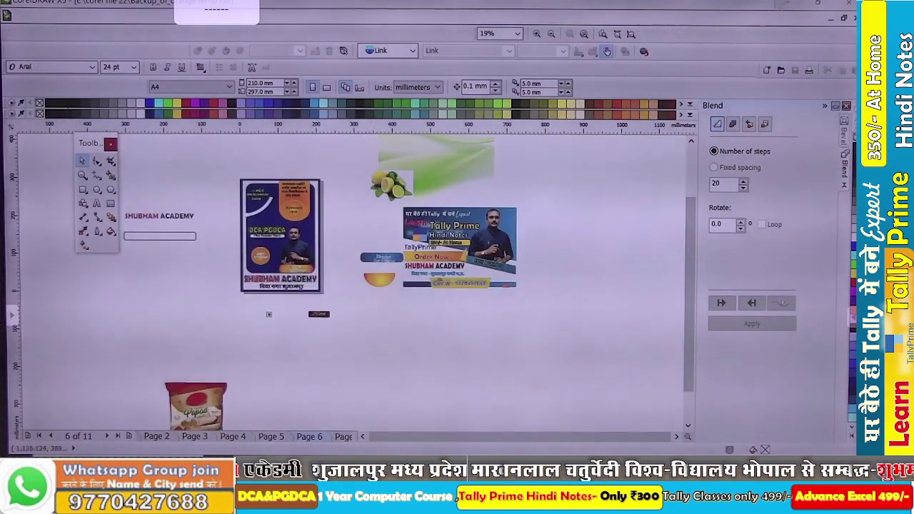
# Step: Minimize the drawing, open it through the new Backup_of_orange flovar shortcut on the desktop and inspect the poster page
pyautogui.click(798, 5)
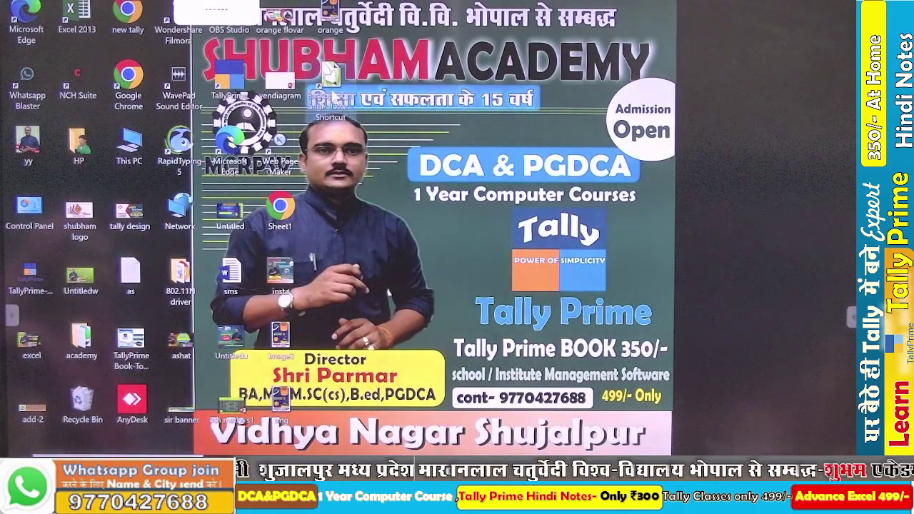
pyautogui.doubleClick(332, 93)
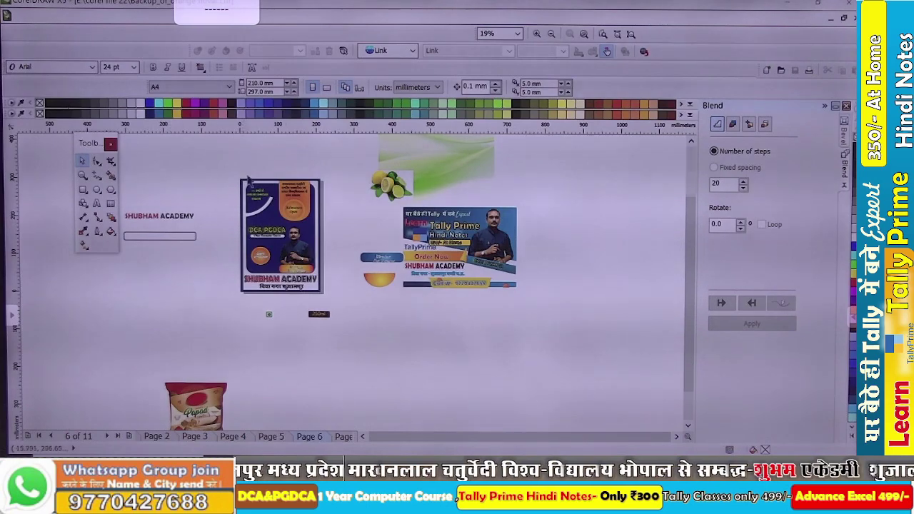
pyautogui.scroll(2, 271, 213)
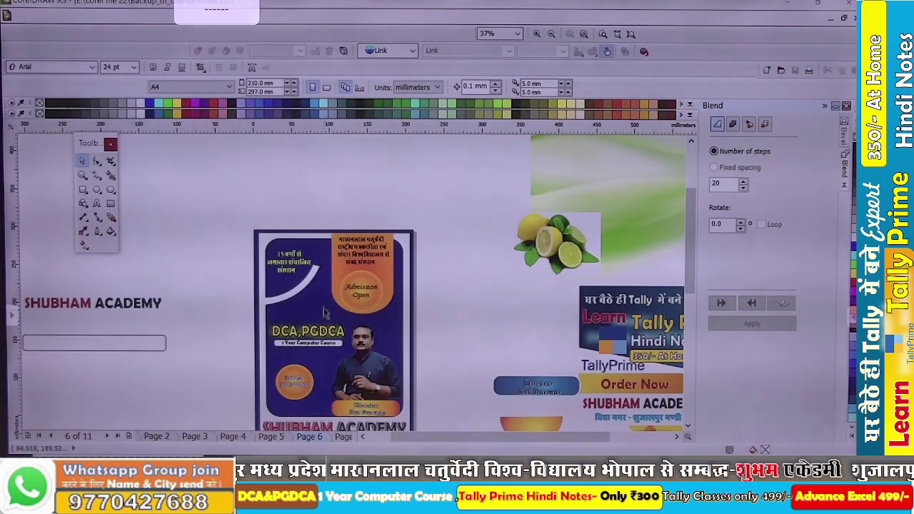
pyautogui.scroll(-2, 322, 312)
pyautogui.scroll(2, 322, 315)
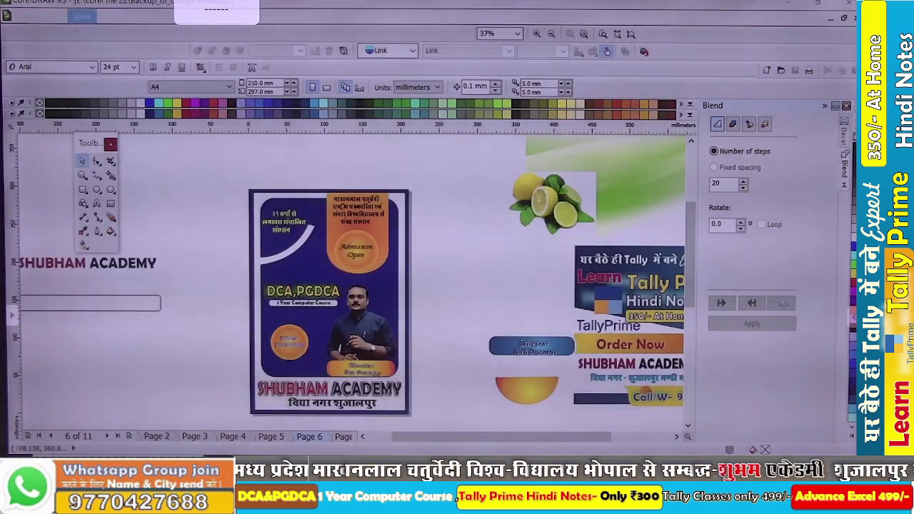
# Step: Create a new blank A4 portrait document
pyautogui.click(29, 15)
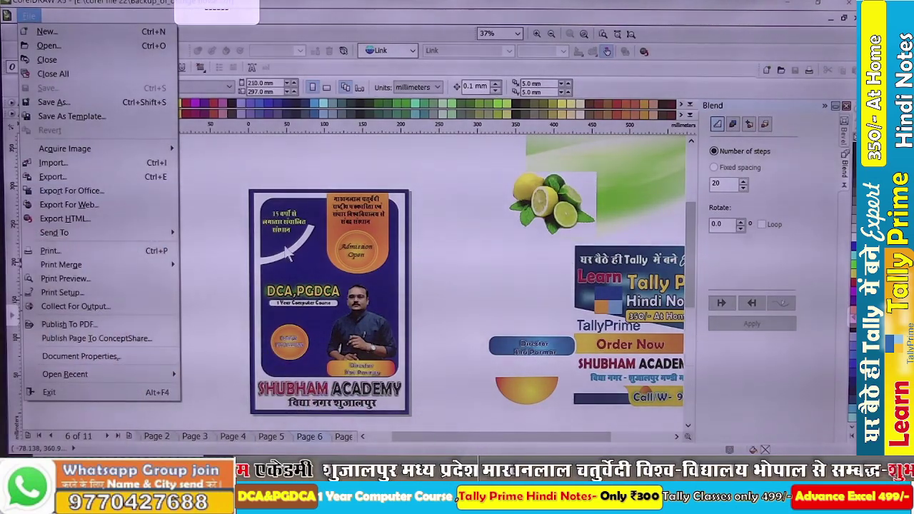
pyautogui.scroll(-2, 284, 245)
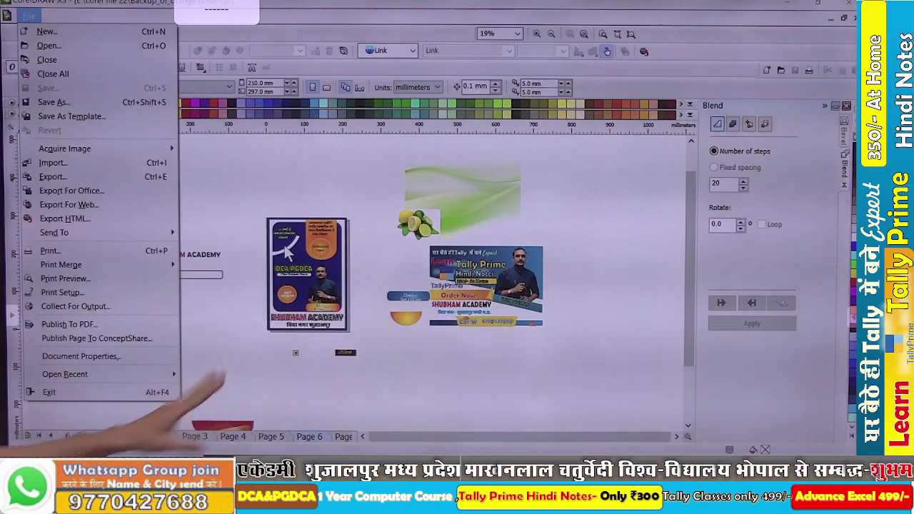
pyautogui.click(152, 17)
pyautogui.moveTo(29, 16)
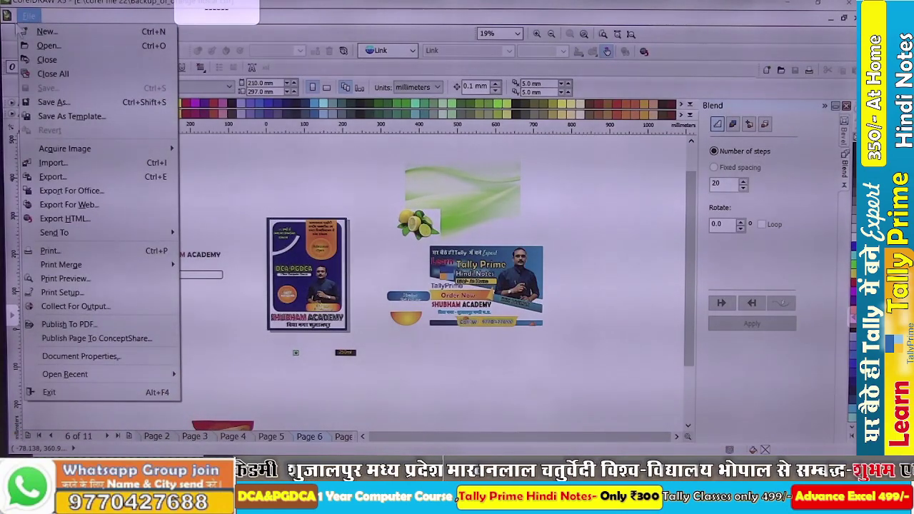
pyautogui.click(26, 33)
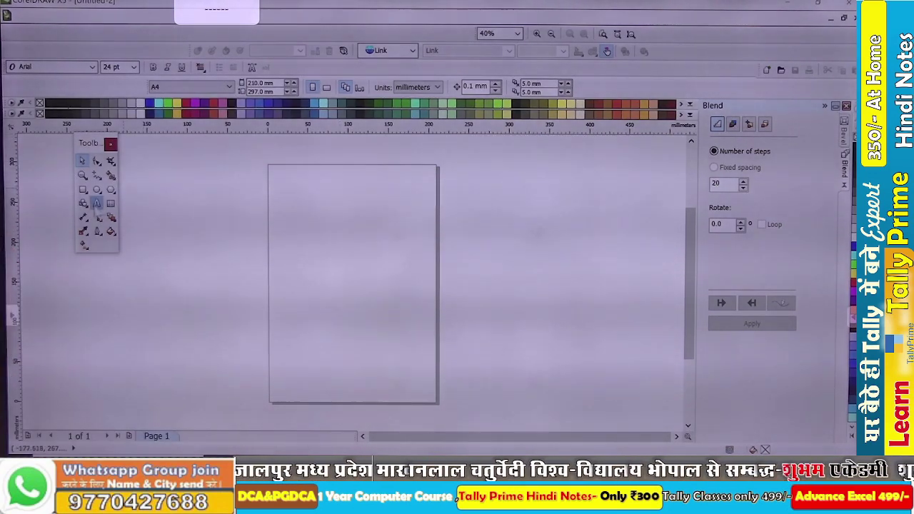
# Step: Draw a rectangle about 121 mm wide and 136 mm high in the upper part of the blank page
pyautogui.click(84, 203)
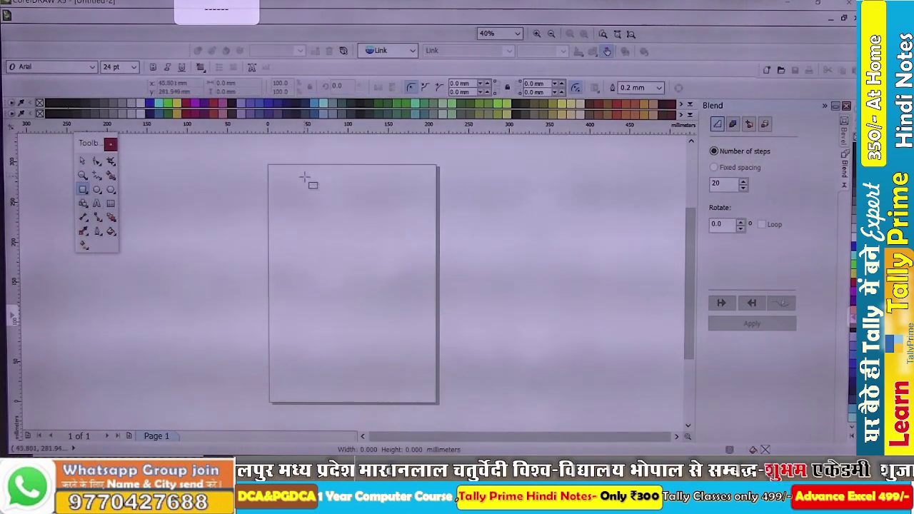
pyautogui.moveTo(304, 177); pyautogui.dragTo(401, 286)
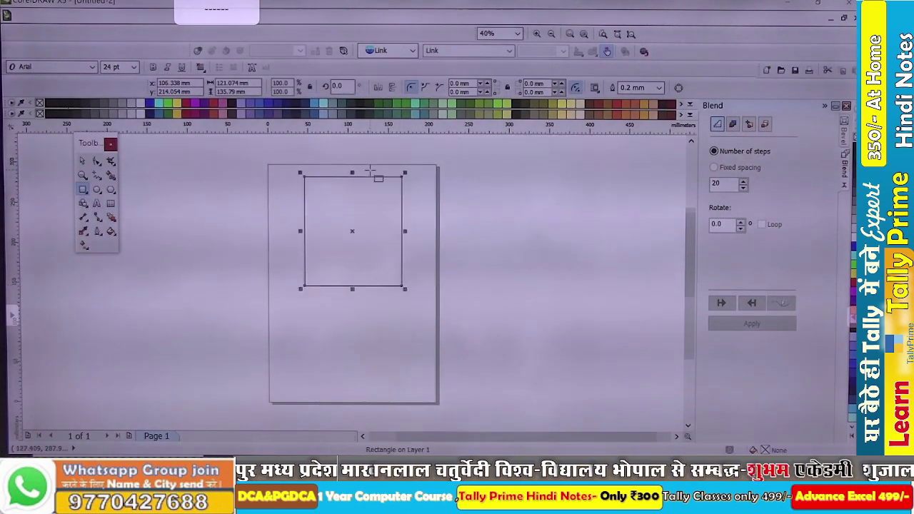
pyautogui.scroll(2, 369, 170)
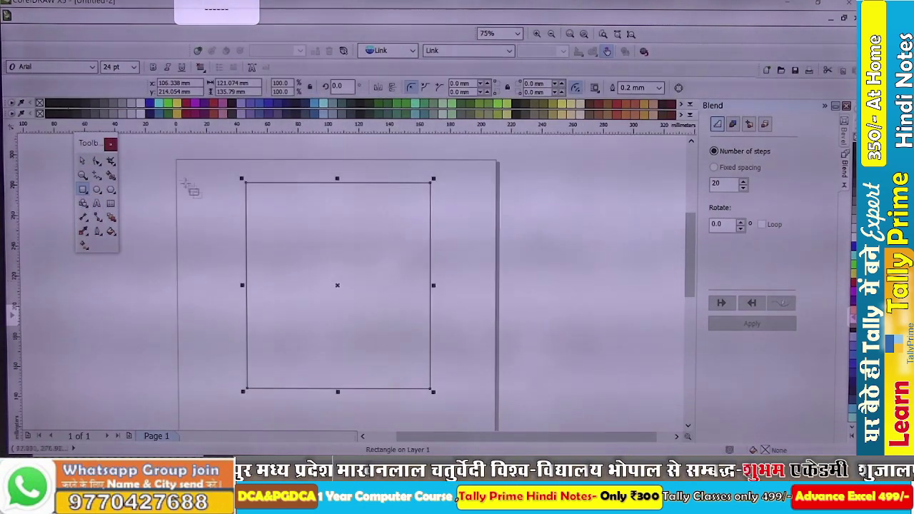
# Step: Duplicate the rectangle, shorten the copy to about 40 mm high and align it with the original's top edge
pyautogui.click(82, 161)
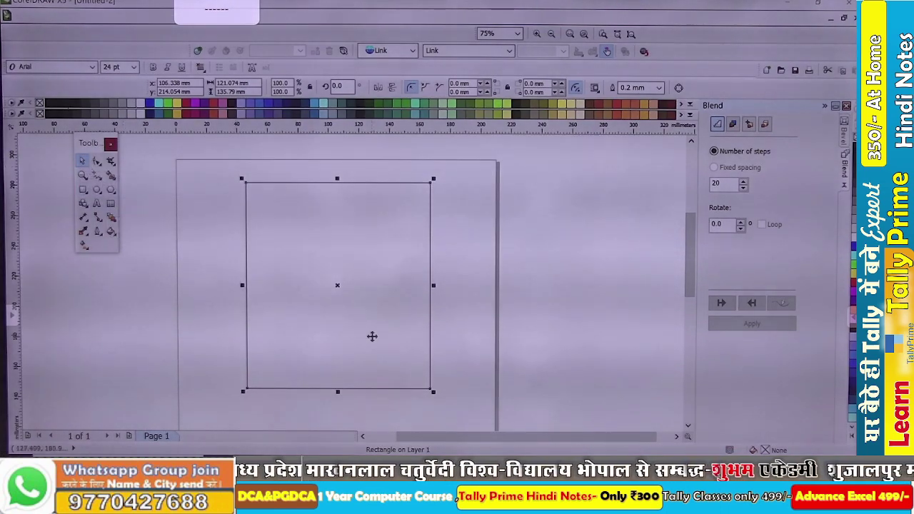
pyautogui.moveTo(417, 389); pyautogui.dragTo(422, 382)
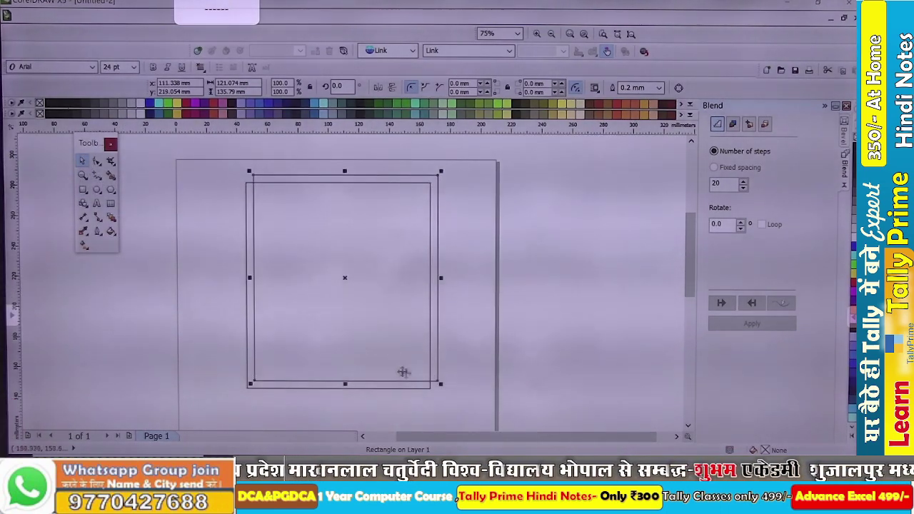
pyautogui.moveTo(344, 382); pyautogui.dragTo(342, 241)
pyautogui.scroll(3, 319, 197)
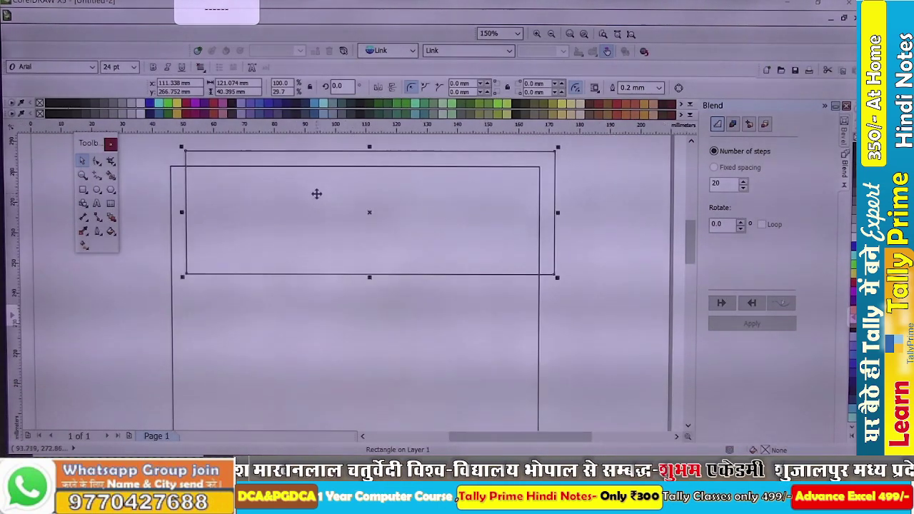
pyautogui.moveTo(316, 194); pyautogui.dragTo(303, 207)
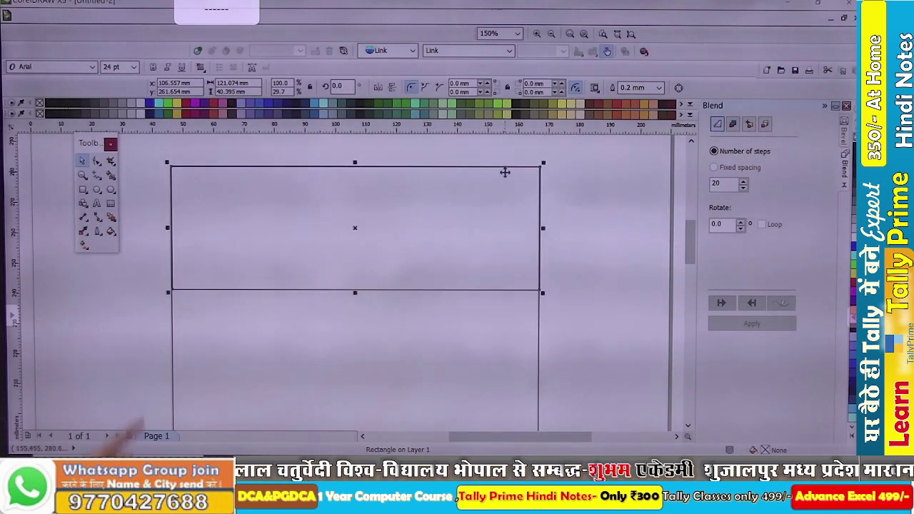
# Step: Convert the short rectangle to curves and slant its bottom edge by replacing the lower-left node with one higher on the left side
pyautogui.click(678, 87)
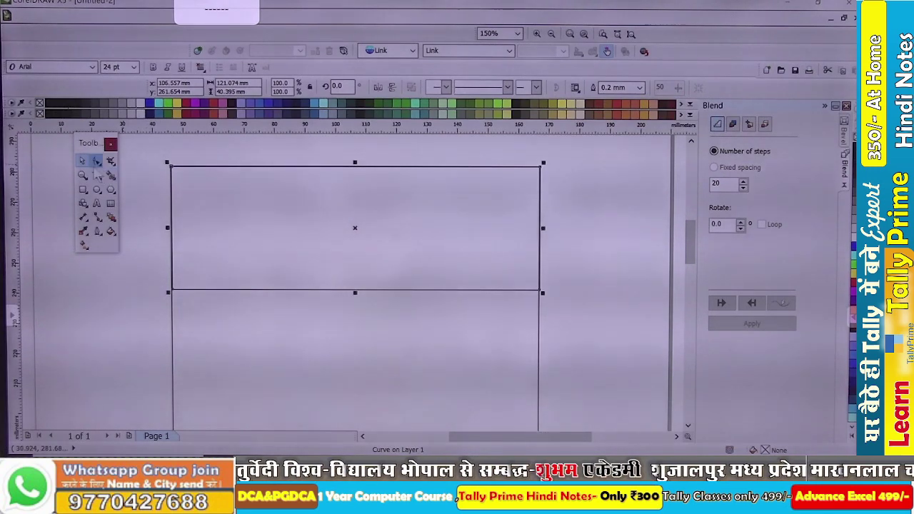
pyautogui.click(96, 162)
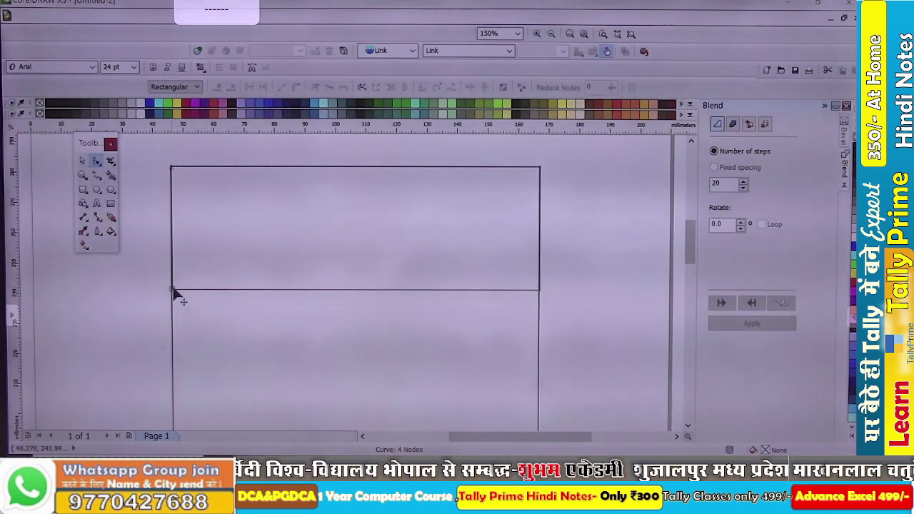
pyautogui.moveTo(174, 291); pyautogui.dragTo(171, 235)
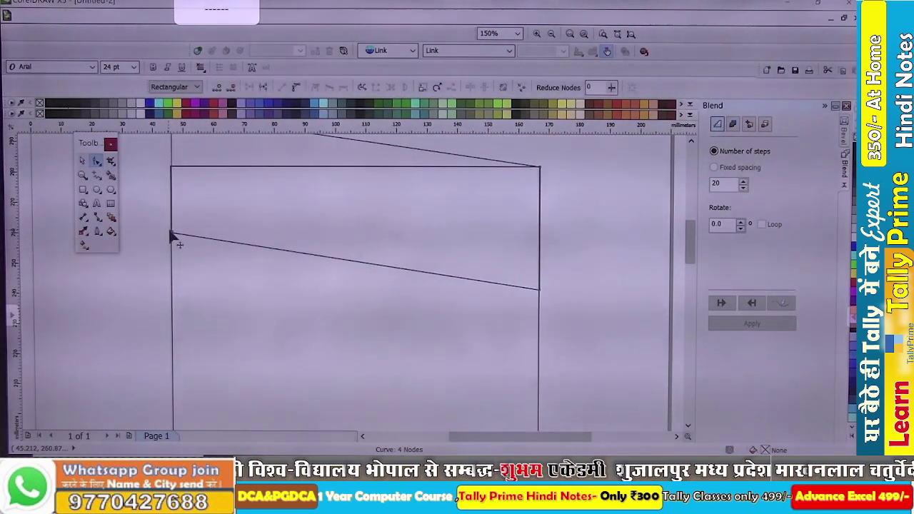
pyautogui.hotkey('ctrl', 'z')
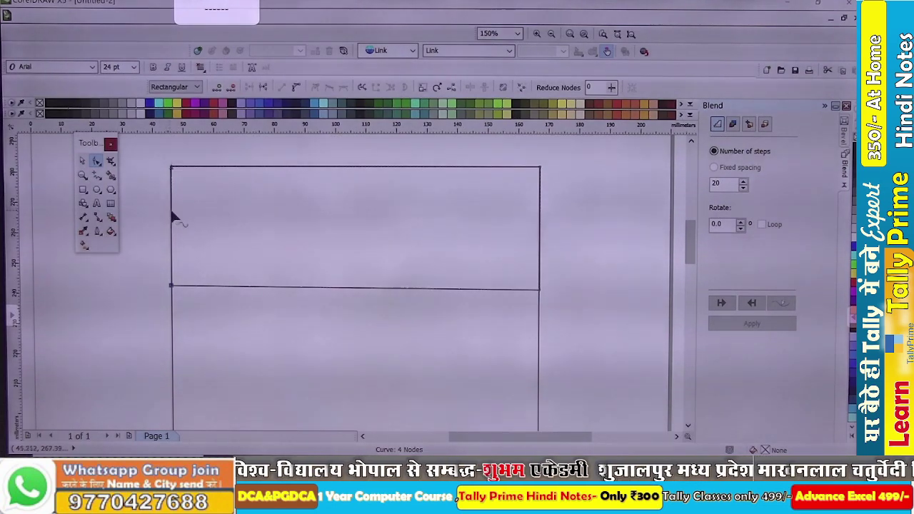
pyautogui.doubleClick(171, 210)
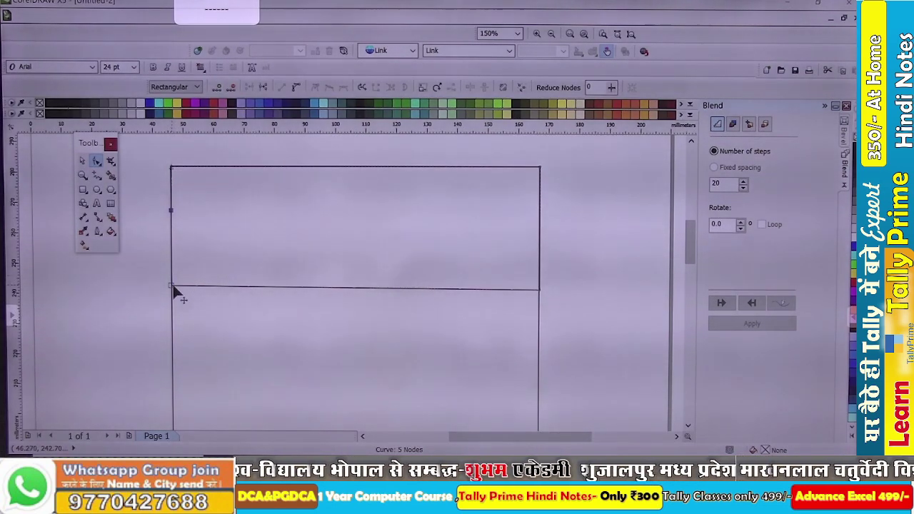
pyautogui.doubleClick(173, 289)
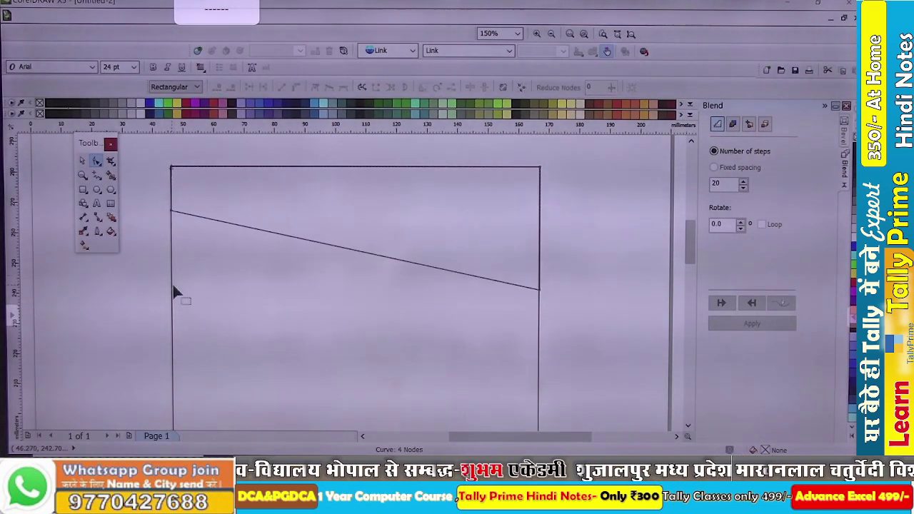
# Step: Convert the slanted bottom edge to a curve and bend it into an S-shaped wave
pyautogui.click(339, 246)
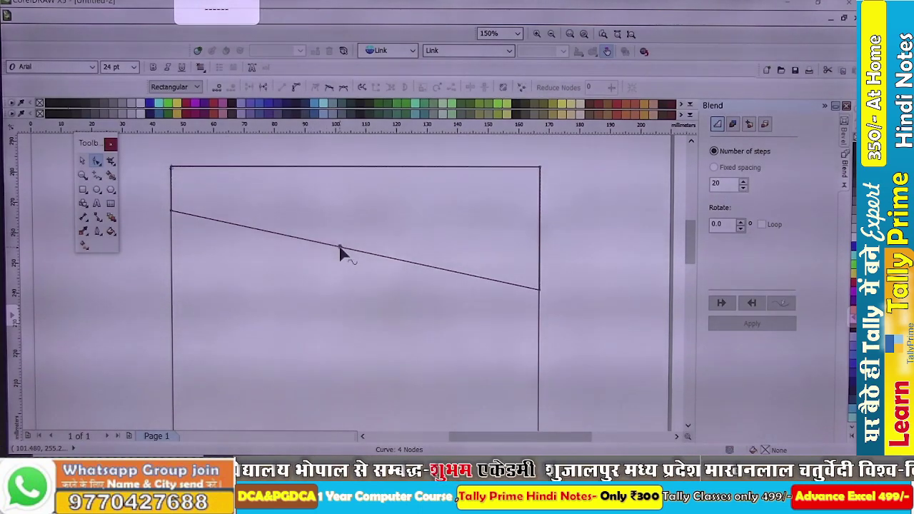
pyautogui.click(296, 87)
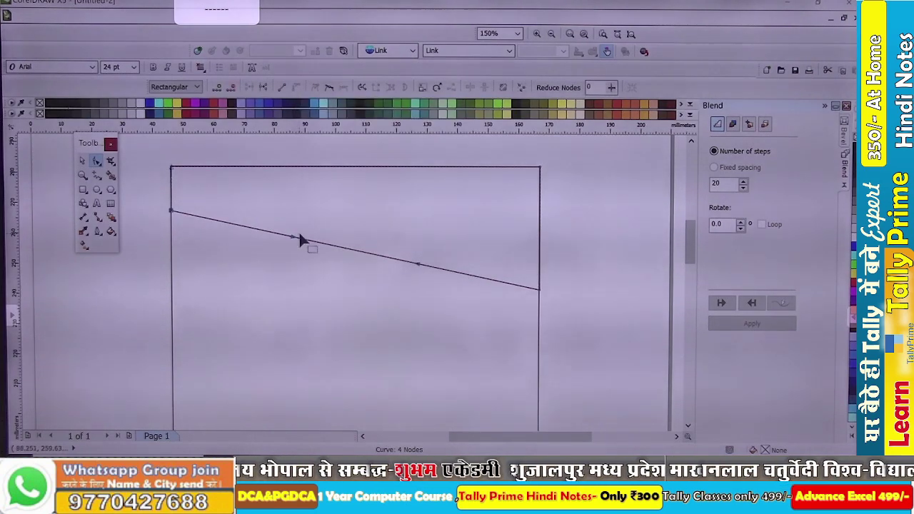
pyautogui.moveTo(294, 239); pyautogui.dragTo(331, 162)
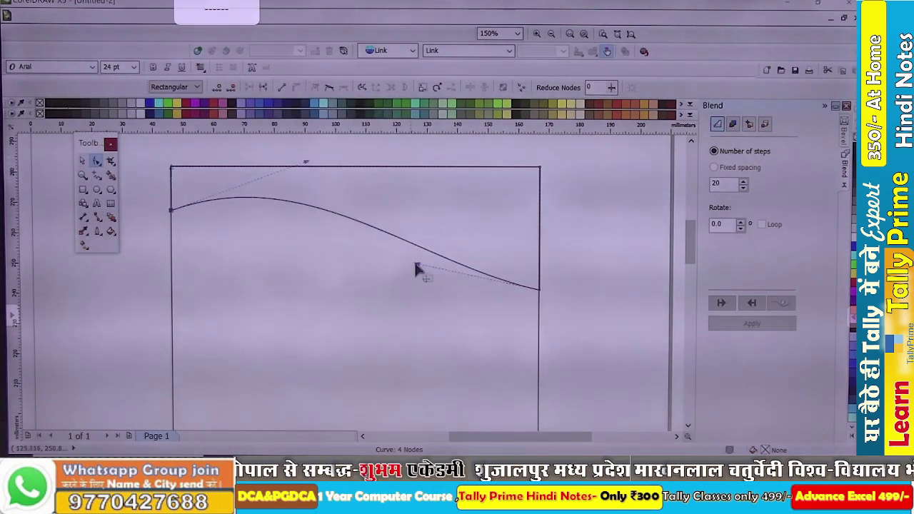
pyautogui.moveTo(418, 264); pyautogui.dragTo(404, 336)
pyautogui.scroll(-1, 355, 293)
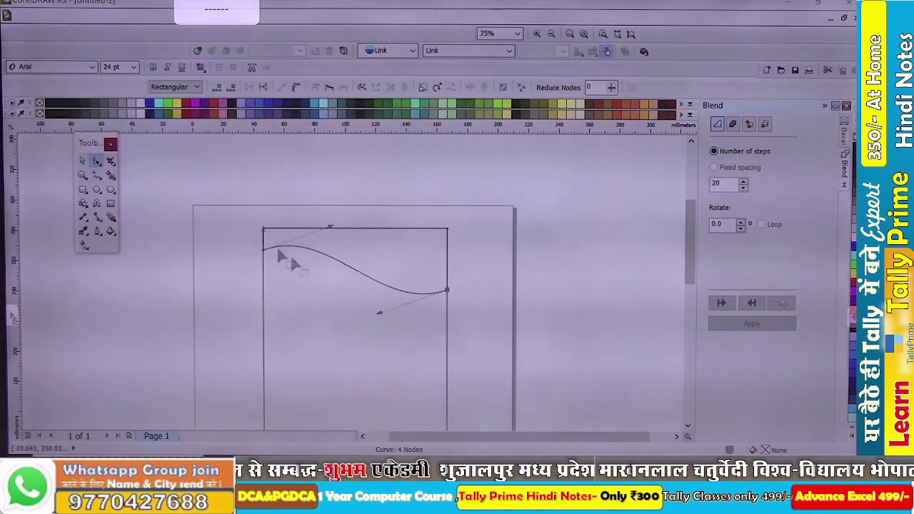
pyautogui.click(82, 161)
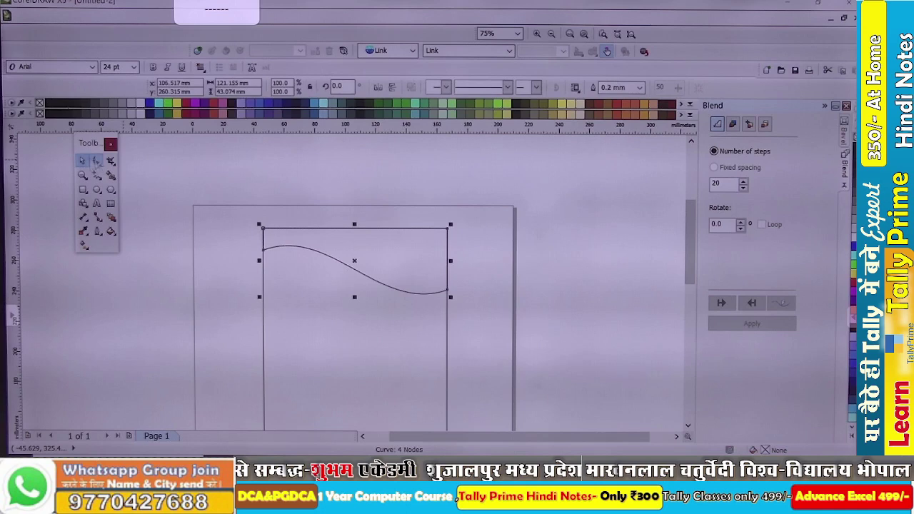
# Step: Fill the wave shape with cyan (C:100 M:0 Y:0 K:0) and remove its outline
pyautogui.click(163, 114)
pyautogui.scroll(-1, 290, 184)
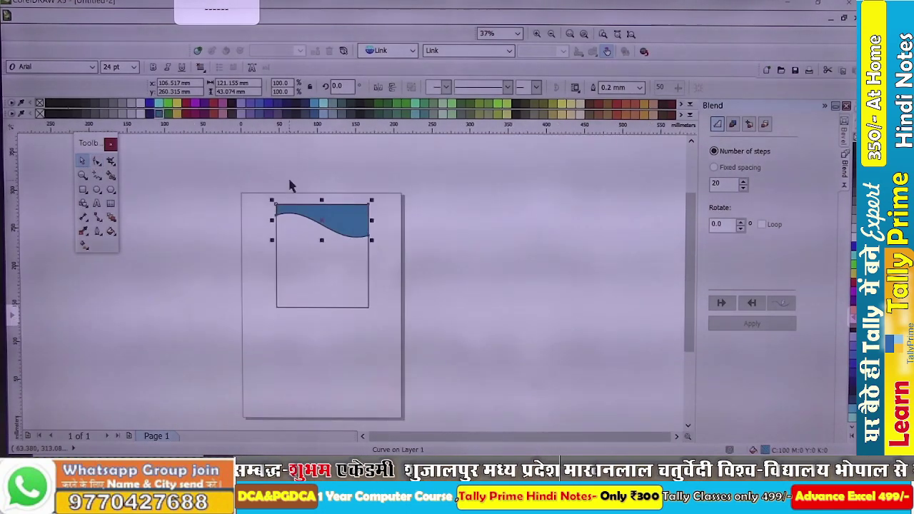
pyautogui.click(98, 231)
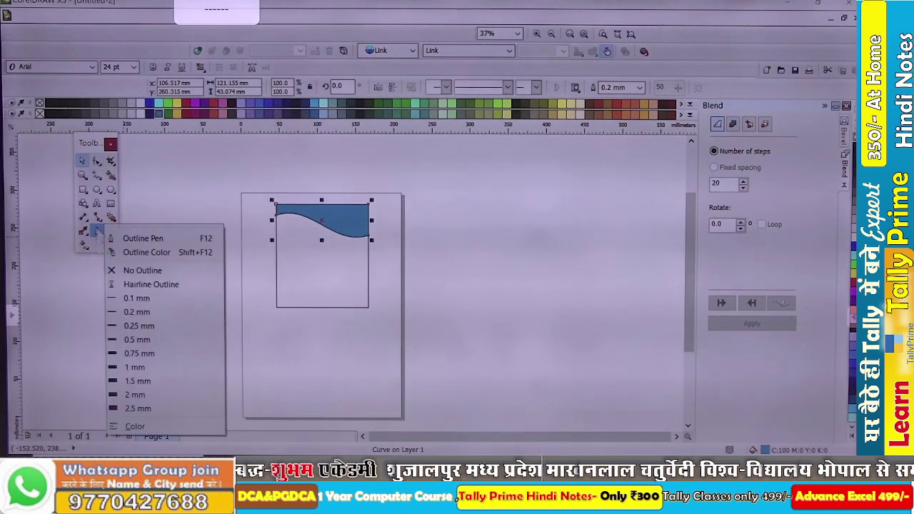
pyautogui.click(142, 270)
pyautogui.scroll(1, 307, 249)
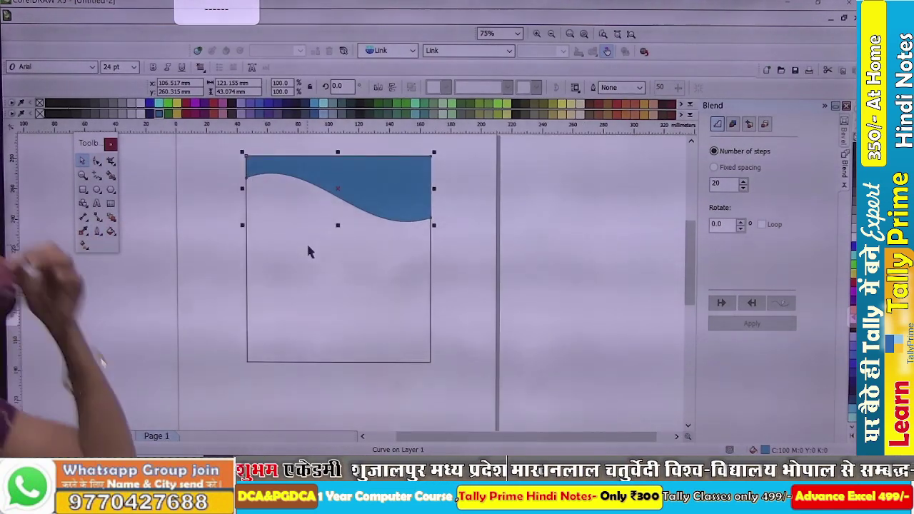
# Step: Duplicate the cyan wave shape, place the copy lower in the rectangle and mirror it horizontally and vertically
pyautogui.hotkey('ctrl', 'd')
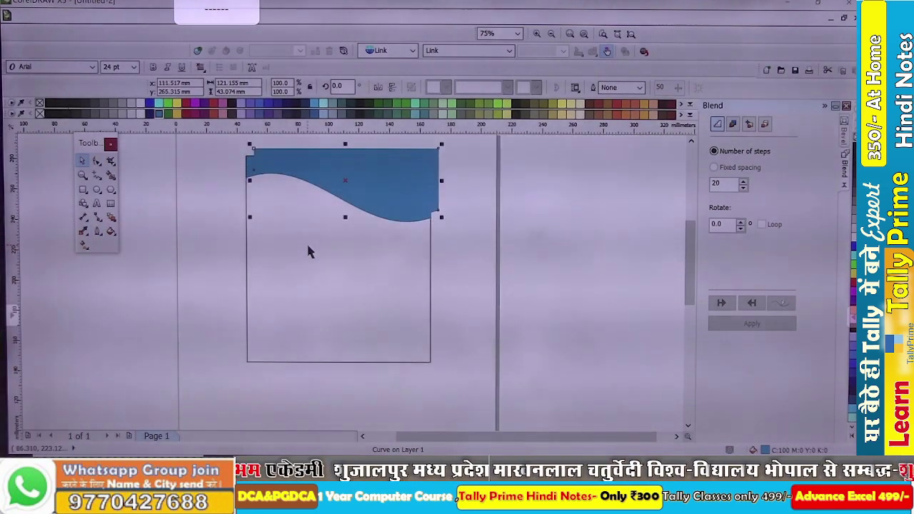
pyautogui.moveTo(366, 159); pyautogui.dragTo(357, 265)
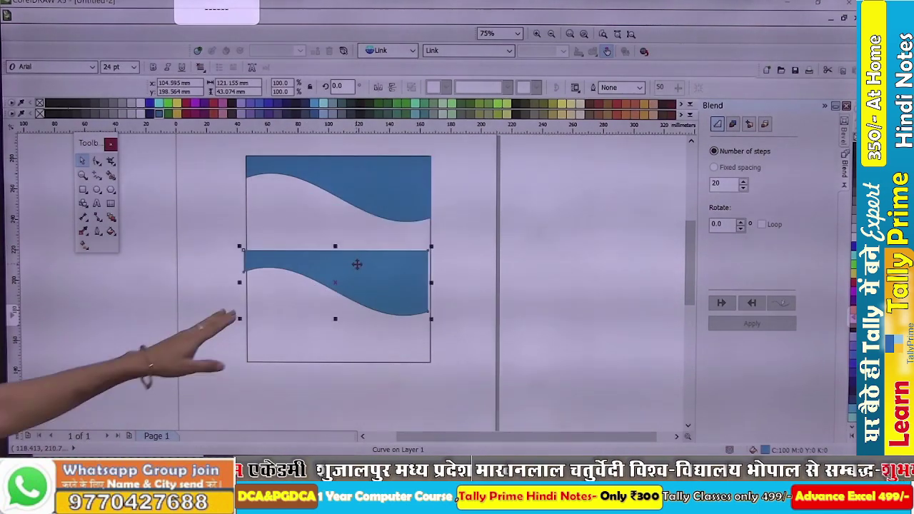
pyautogui.click(377, 87)
pyautogui.click(392, 87)
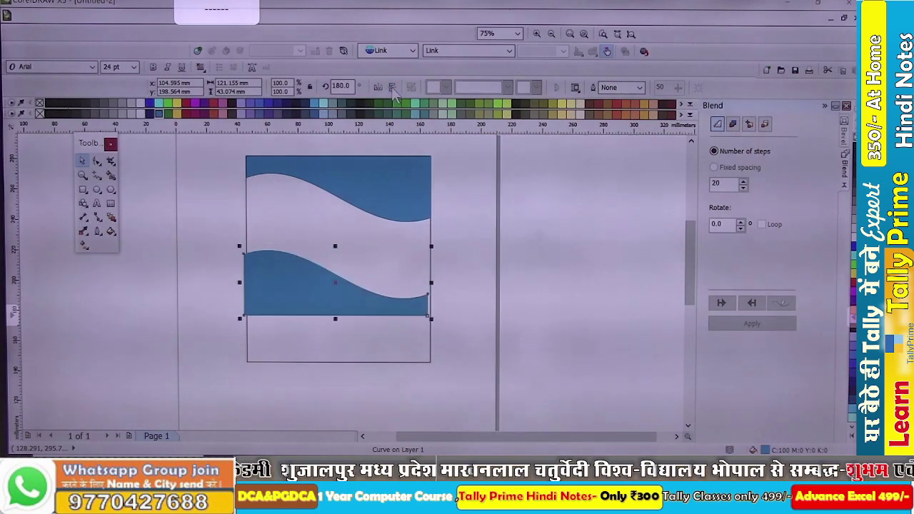
# Step: Move the mirrored wave down and nudge it flush with the large rectangle's bottom edge and sides
pyautogui.moveTo(324, 297); pyautogui.dragTo(326, 349)
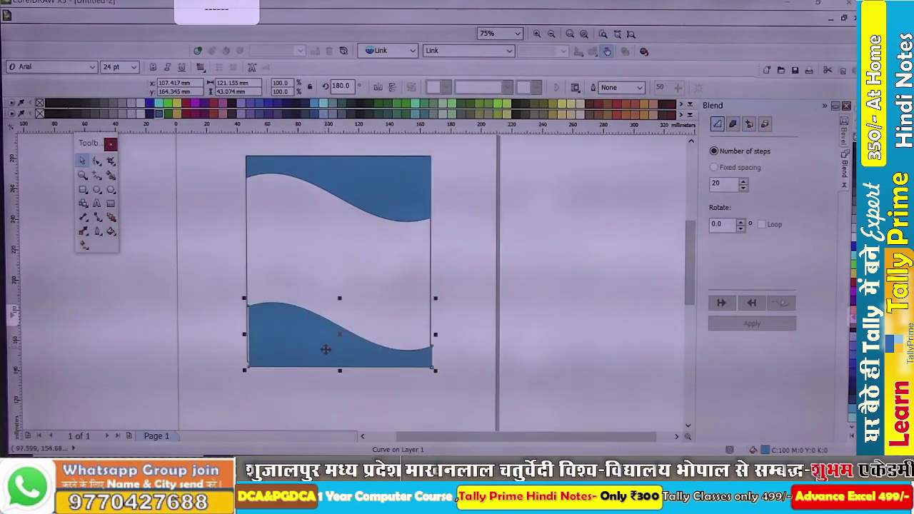
pyautogui.press('Up')
pyautogui.press('Up')
pyautogui.press('Up')
pyautogui.press('Up')
pyautogui.press('Up')
pyautogui.press('Up')
pyautogui.press('Up')
pyautogui.press('Up')
pyautogui.press('Up')
pyautogui.press('Up')
pyautogui.press('Up')
pyautogui.press('Up')
pyautogui.press('Up')
pyautogui.press('Up')
pyautogui.press('Up')
pyautogui.press('Up')
pyautogui.press('Up')
pyautogui.press('Up')
pyautogui.press('Up')
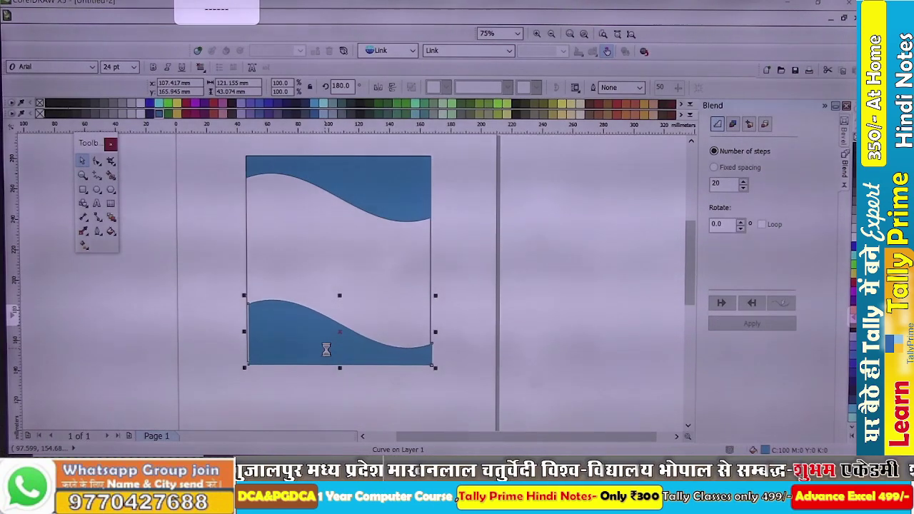
pyautogui.press('Up')
pyautogui.press('Up')
pyautogui.press('Up')
pyautogui.press('Up')
pyautogui.press('Up')
pyautogui.press('Up')
pyautogui.press('Up')
pyautogui.press('Up')
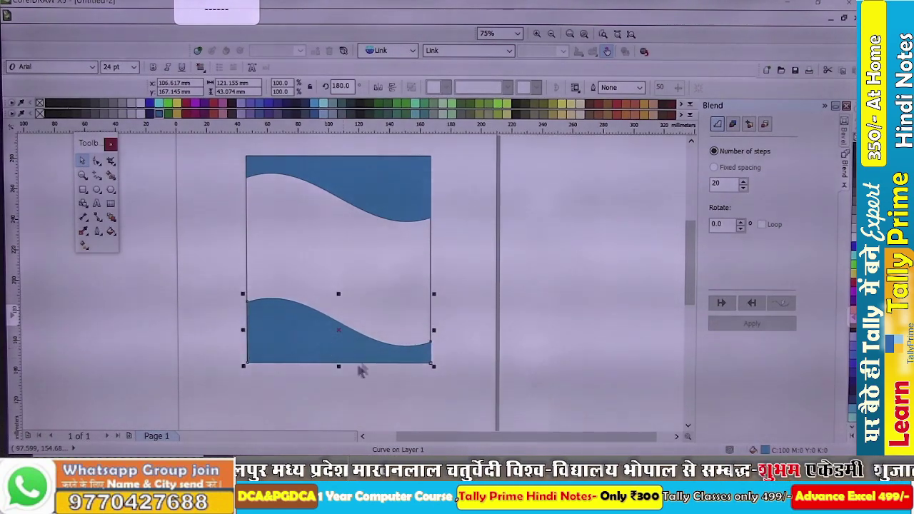
# Step: Reduce the bottom wave's height to about 28 mm from its upper side, keeping its base in place
pyautogui.scroll(2, 357, 295)
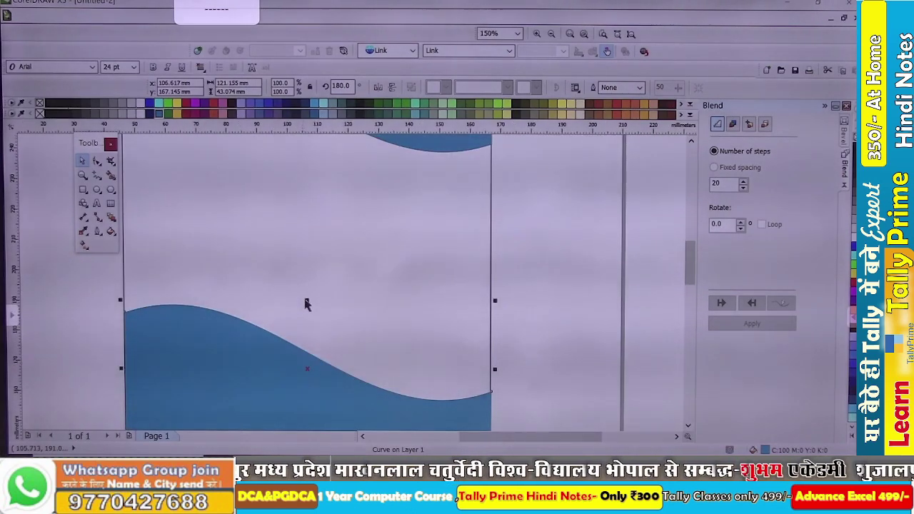
pyautogui.moveTo(307, 302); pyautogui.dragTo(341, 345)
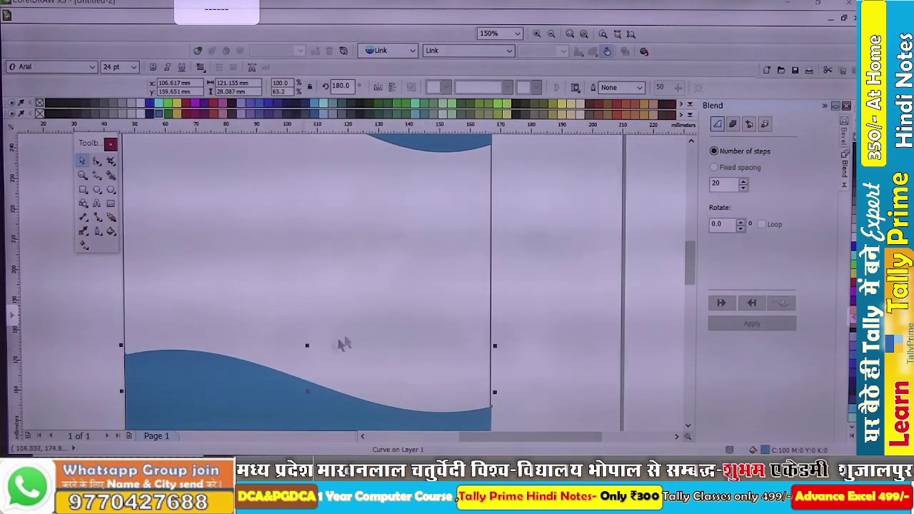
pyautogui.scroll(-2, 370, 330)
pyautogui.click(230, 261)
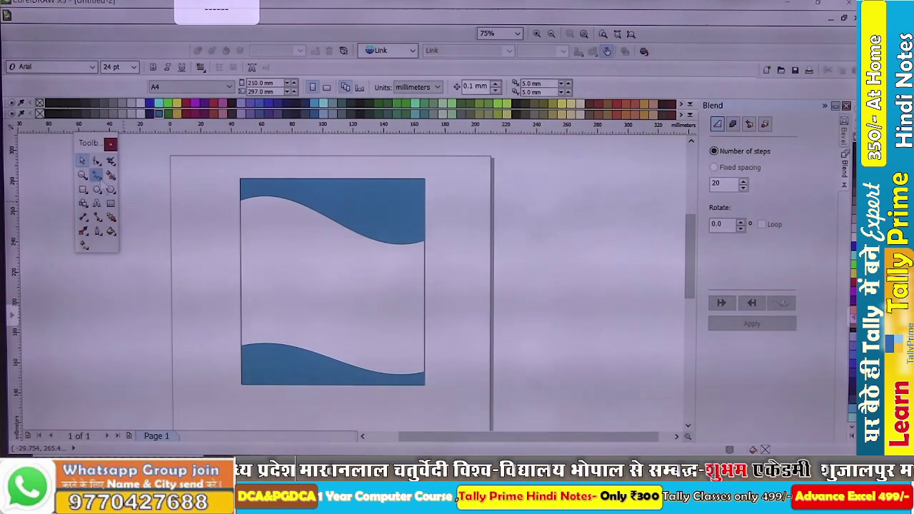
# Step: Draw an ellipse about 44 mm wide and 36 mm high over the top wave's right part and fill it white
pyautogui.click(97, 190)
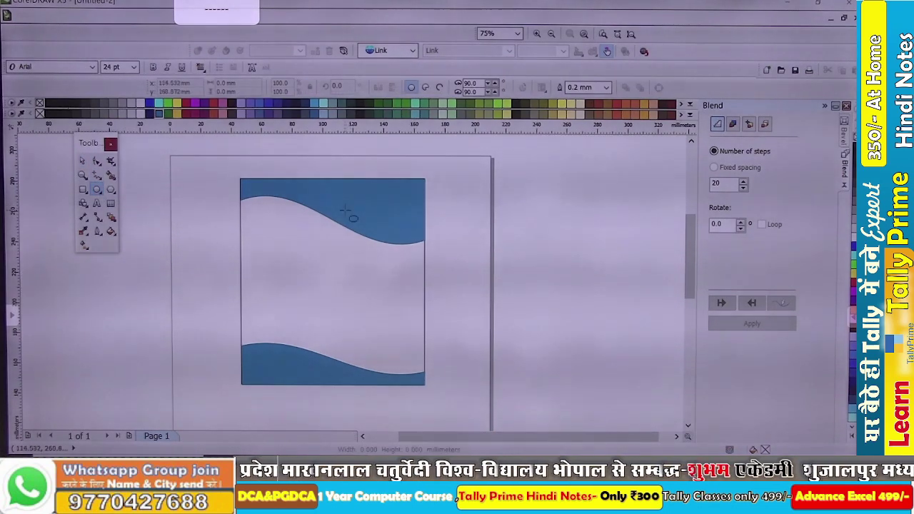
pyautogui.moveTo(345, 209); pyautogui.dragTo(413, 266)
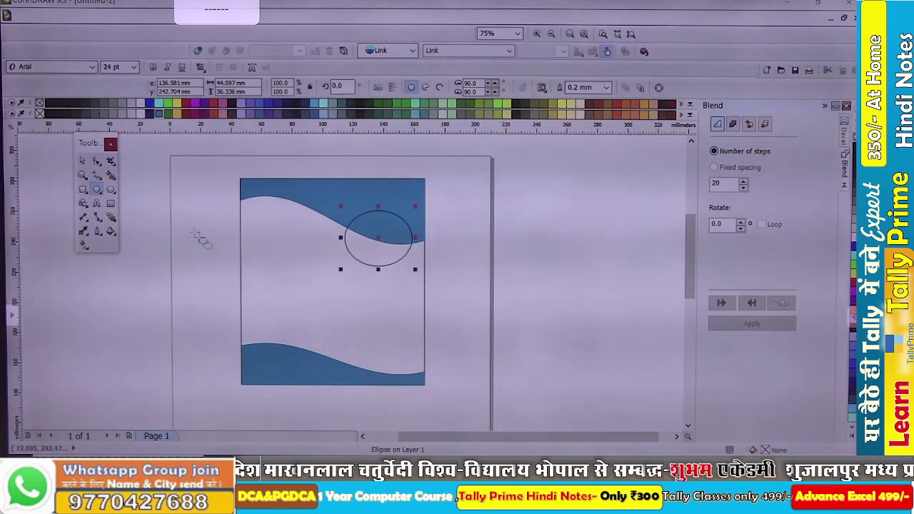
pyautogui.click(82, 162)
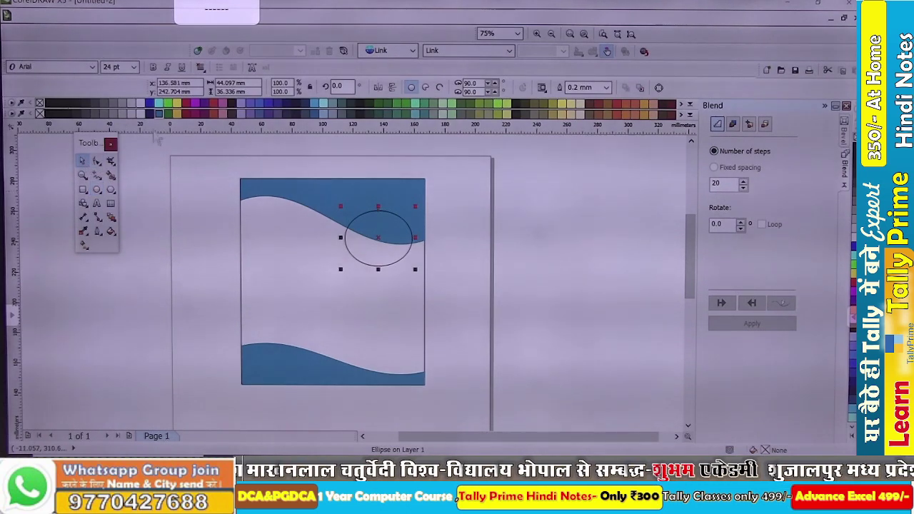
pyautogui.click(147, 104)
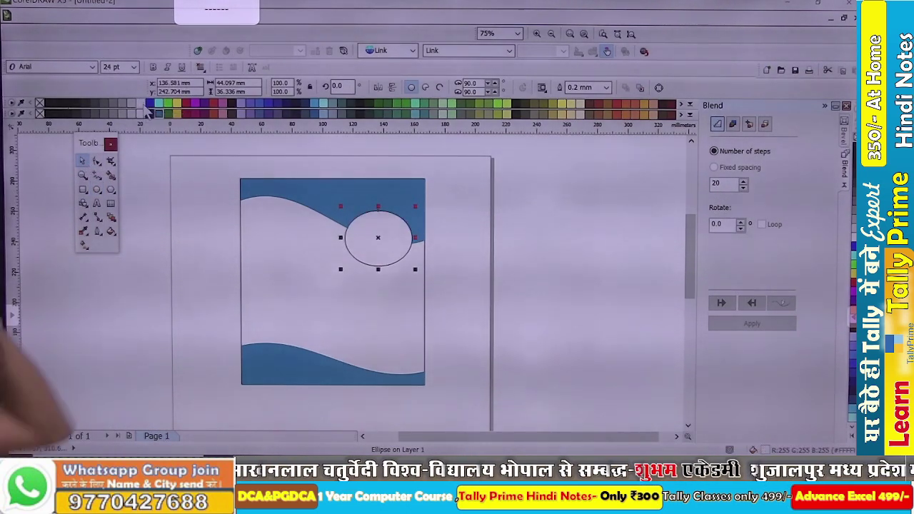
pyautogui.click(195, 306)
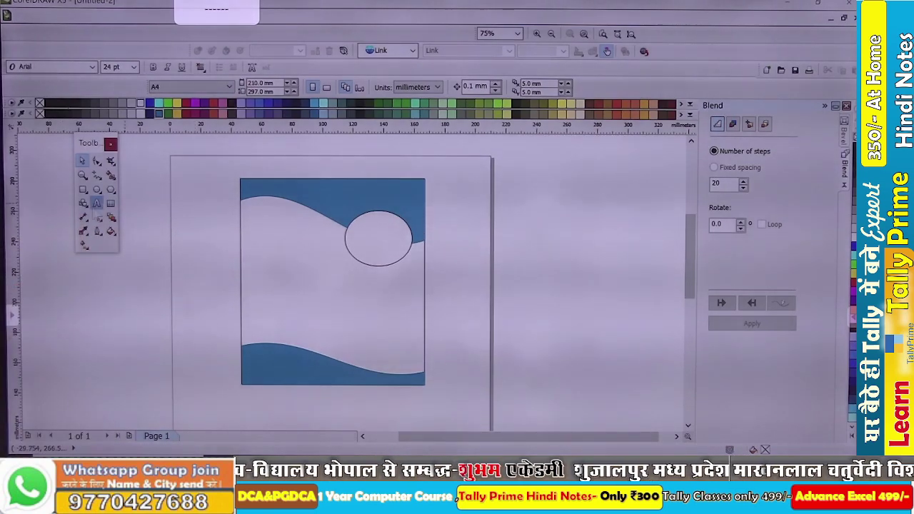
# Step: Add 24 pt Arial text with the lines Roll No, Name and Course in the card's white area between the waves, and colour it red
pyautogui.click(96, 204)
pyautogui.click(261, 271)
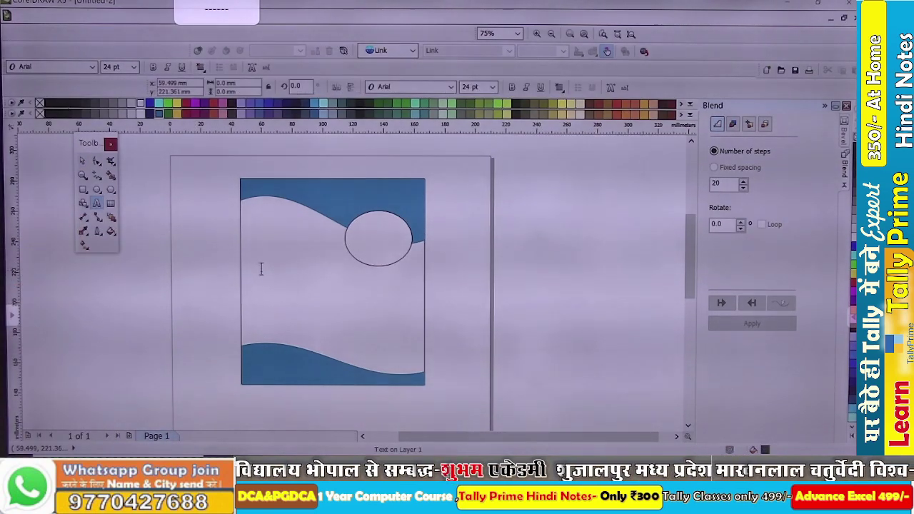
pyautogui.write('R')
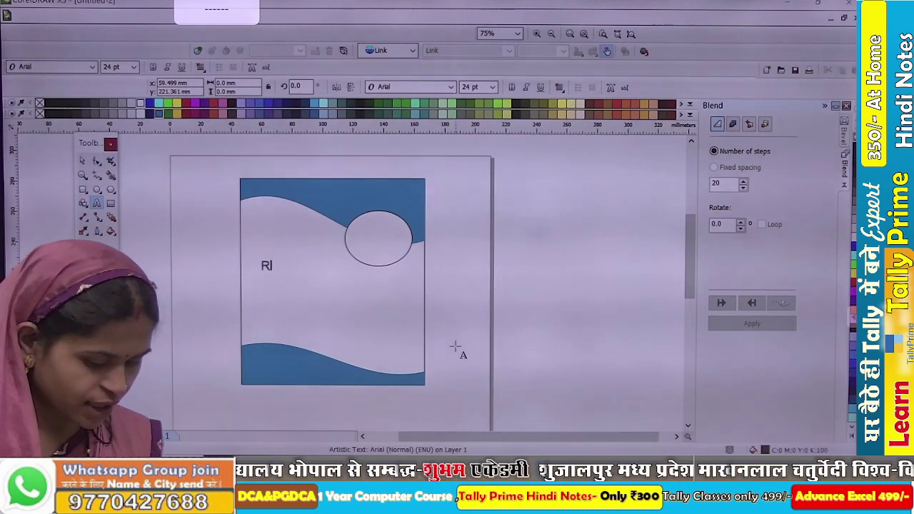
pyautogui.write('oll No')
pyautogui.press('Return')
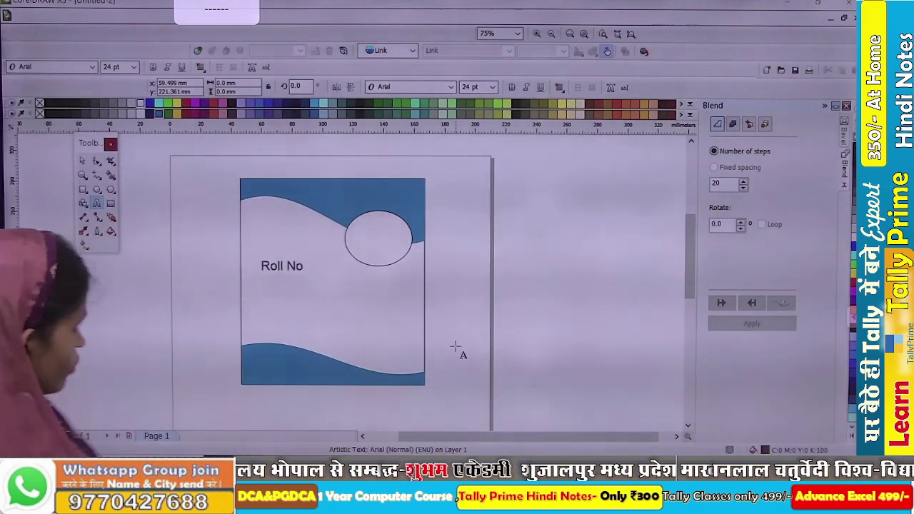
pyautogui.write('Na')
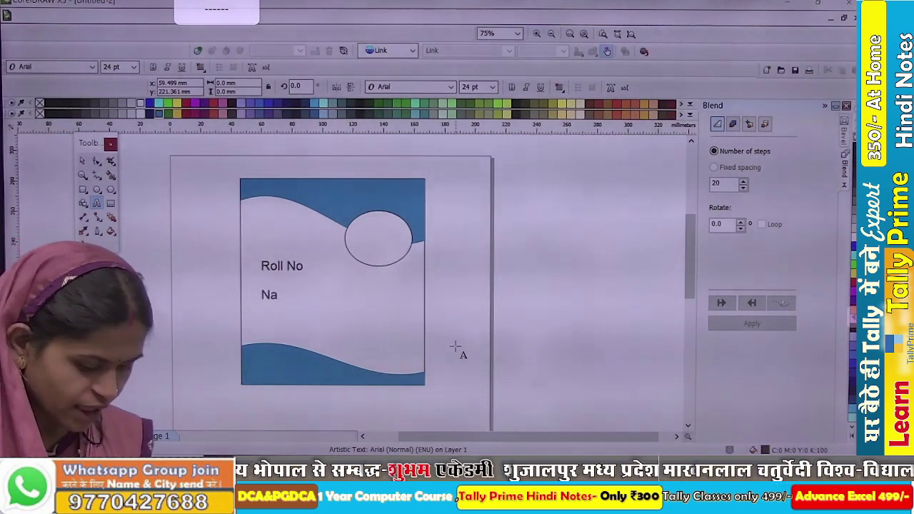
pyautogui.write('me')
pyautogui.press('Return')
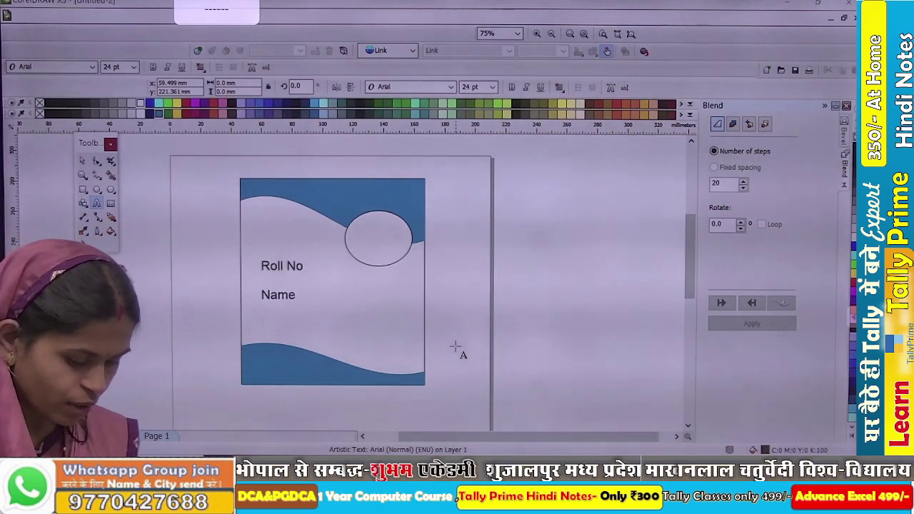
pyautogui.write('Colurse')
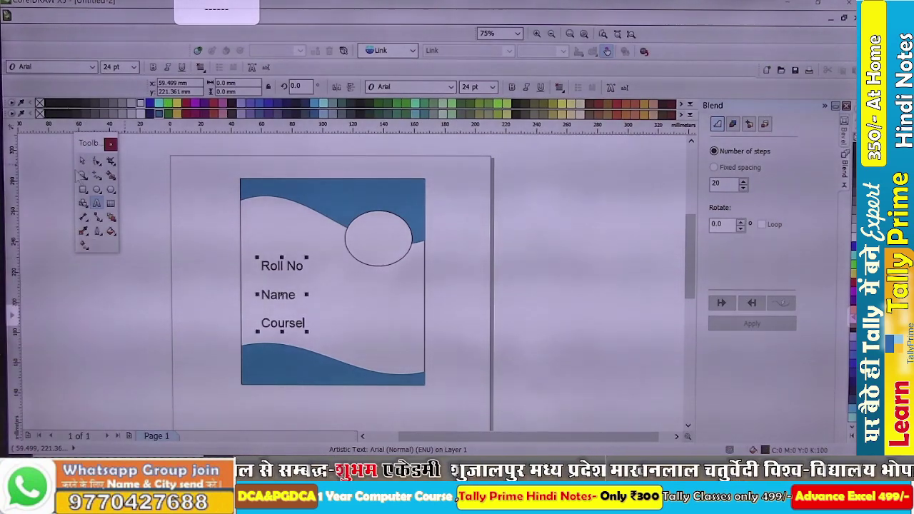
pyautogui.click(82, 162)
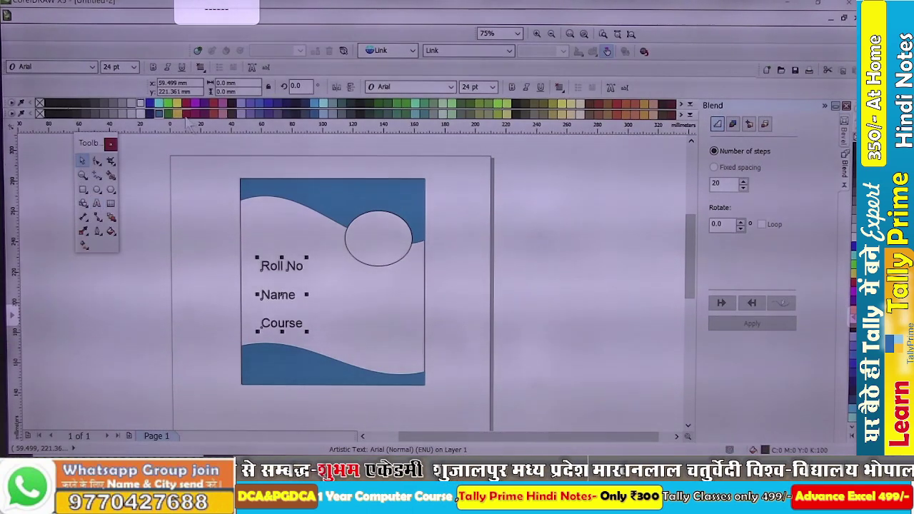
pyautogui.click(221, 246)
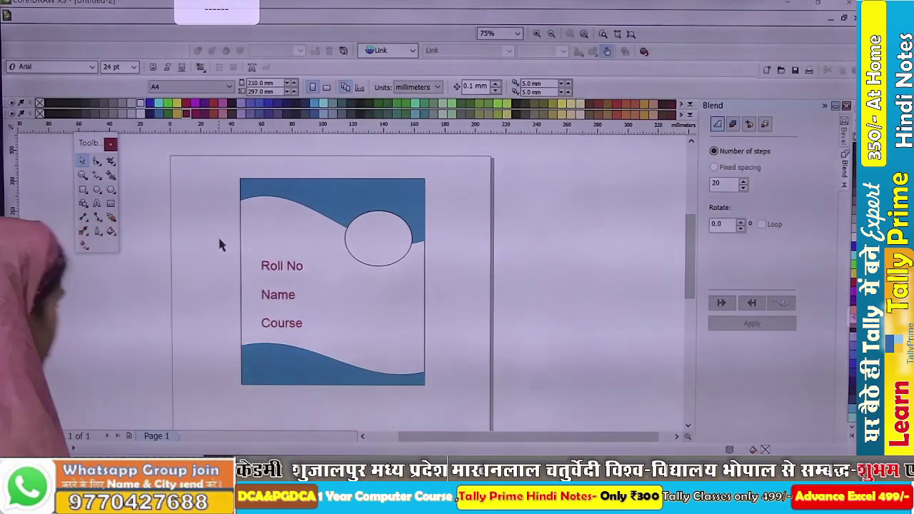
# Step: Launch Excel 2013 and create a blank workbook
pyautogui.press('super+s')
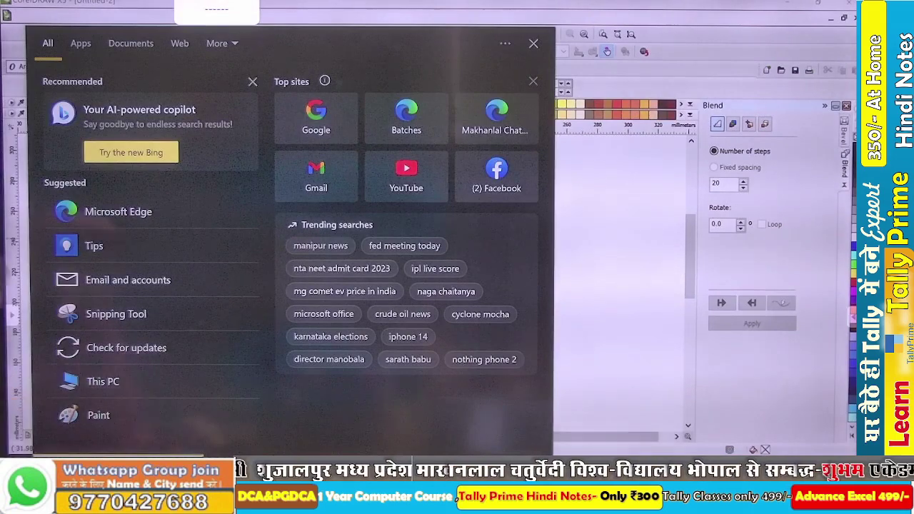
pyautogui.write('exce')
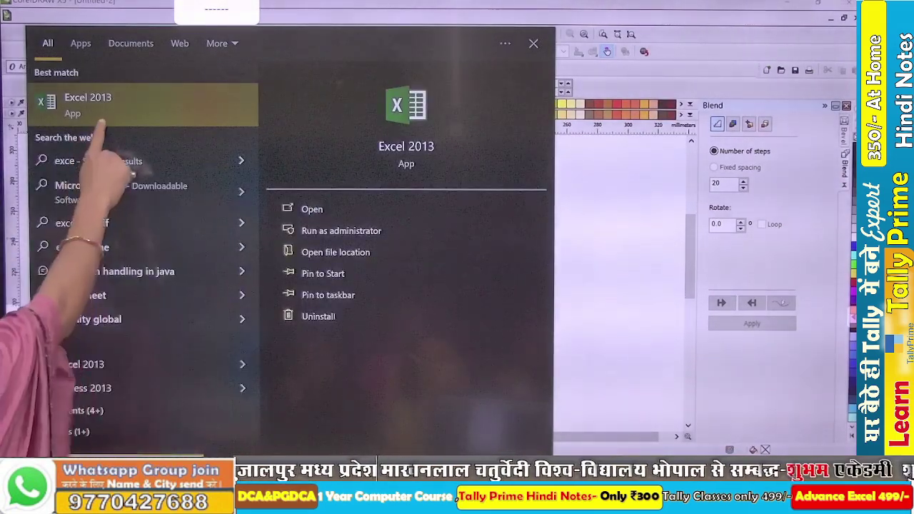
pyautogui.press('Return')
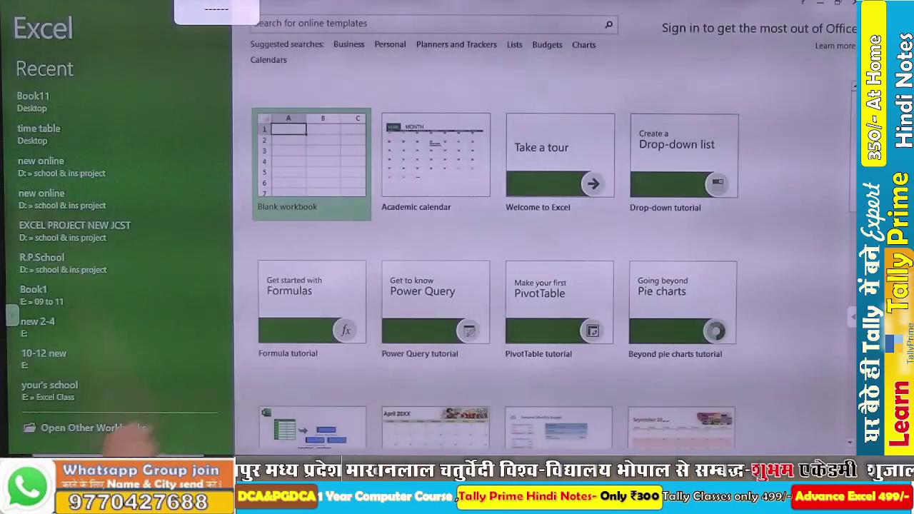
pyautogui.click(307, 168)
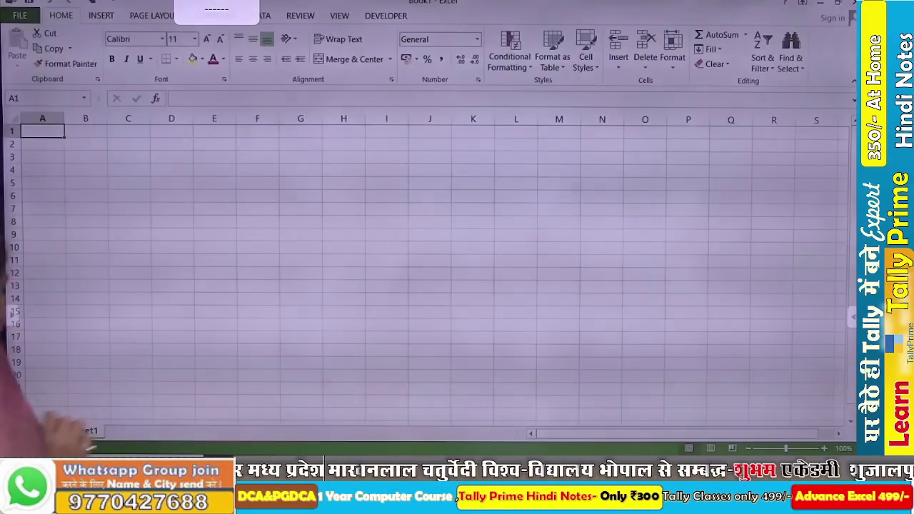